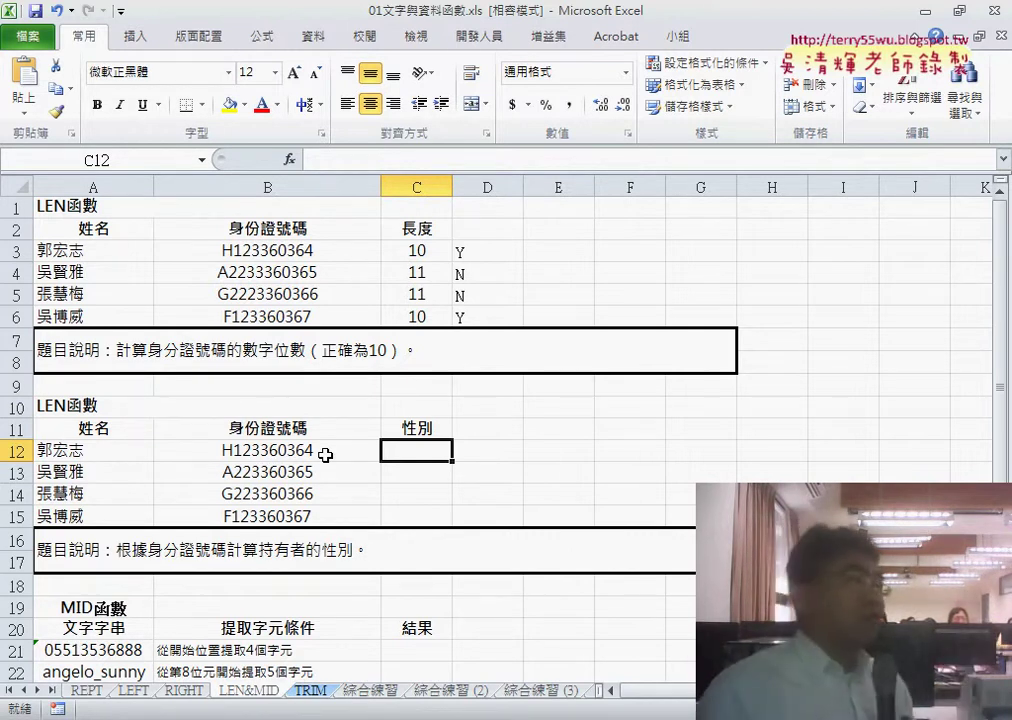
For C12, browse the text functions CHAR, CLEAN, CODE and CONCATENATE in Insert Function.
{"action": "left_click", "coordinate": [289, 159]}
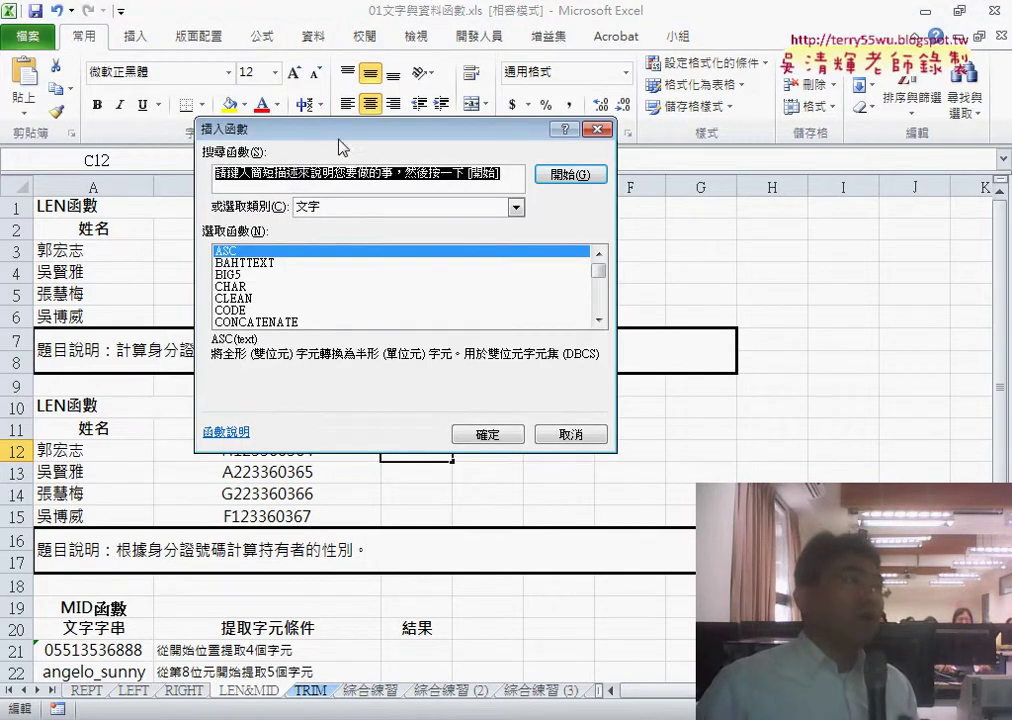
{"action": "left_click_drag", "start_coordinate": [339, 140], "coordinate": [392, 108]}
{"action": "left_click", "coordinate": [313, 236]}
{"action": "left_click", "coordinate": [312, 246]}
{"action": "left_click", "coordinate": [310, 258]}
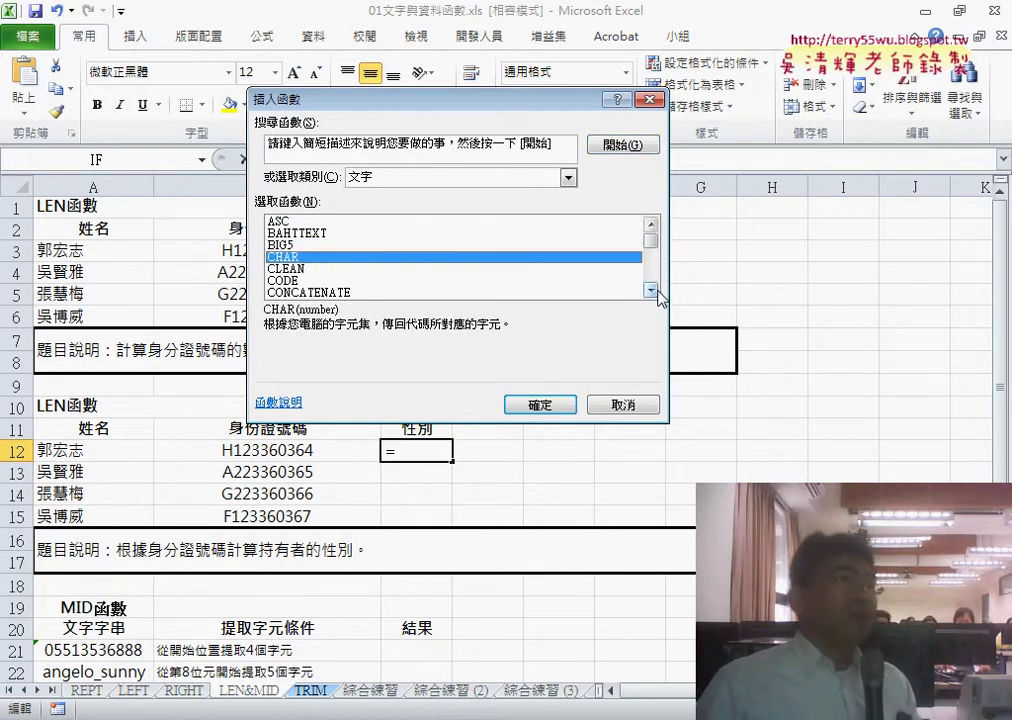
{"action": "left_click", "coordinate": [303, 271]}
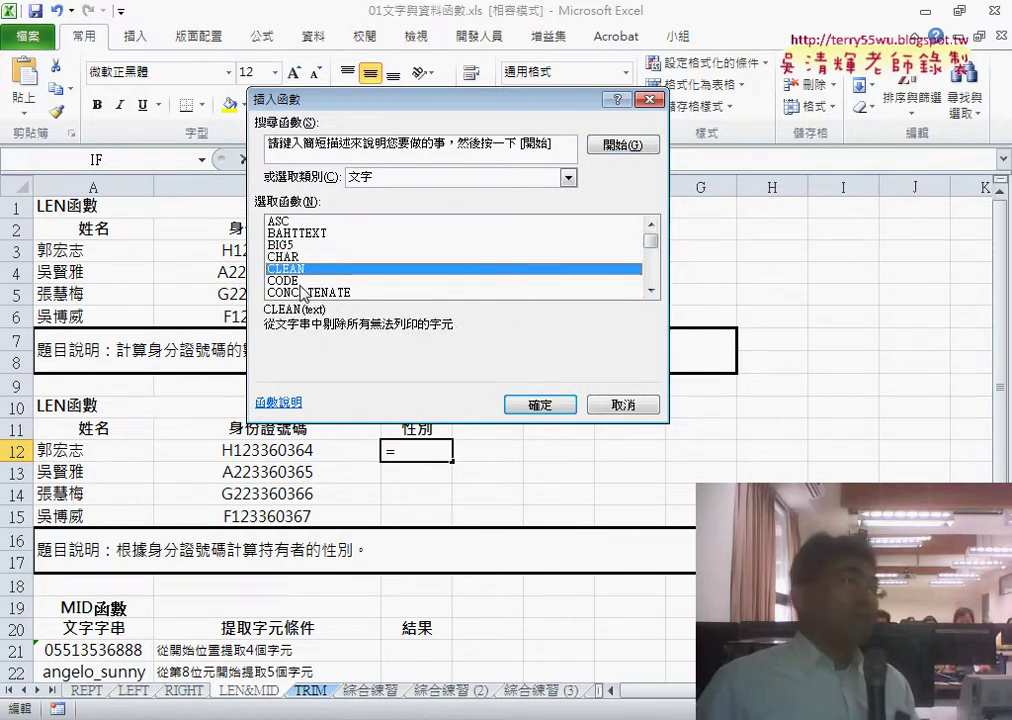
{"action": "left_click", "coordinate": [302, 281]}
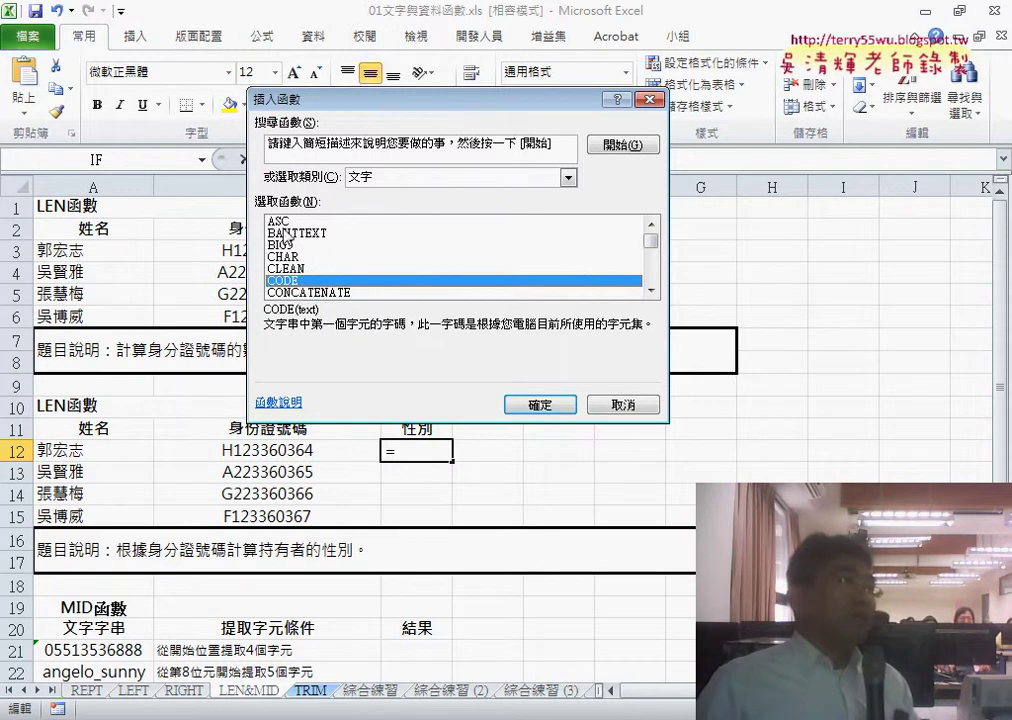
{"action": "left_click", "coordinate": [286, 294]}
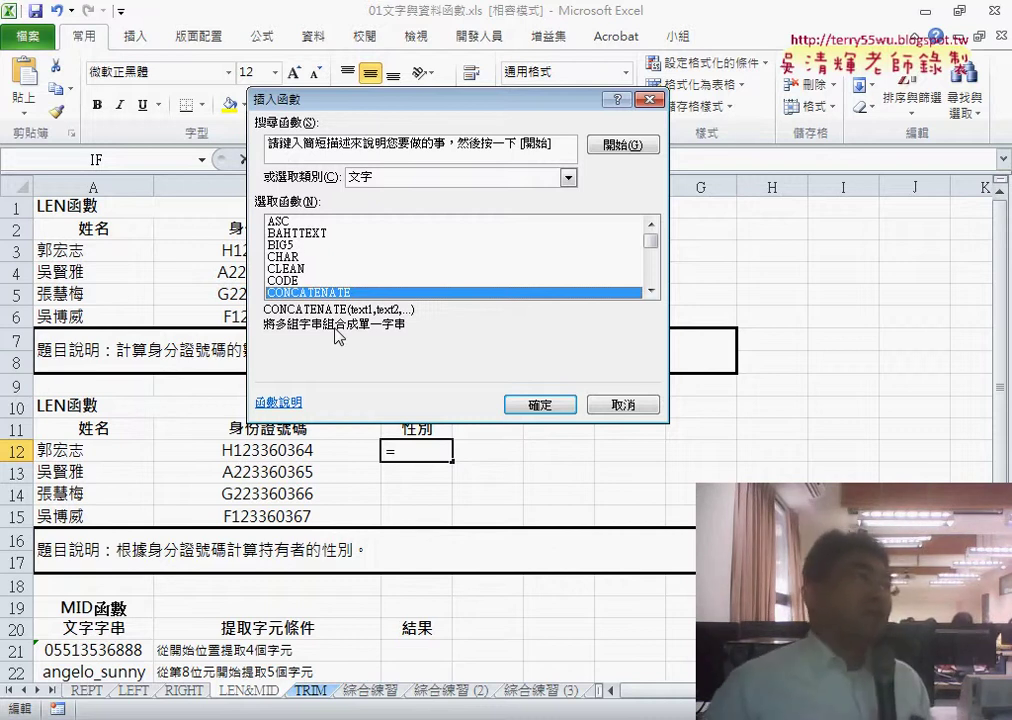
Select MID and confirm it to bring up its Function Arguments.
{"action": "left_click_drag", "start_coordinate": [651, 290], "coordinate": [656, 296]}
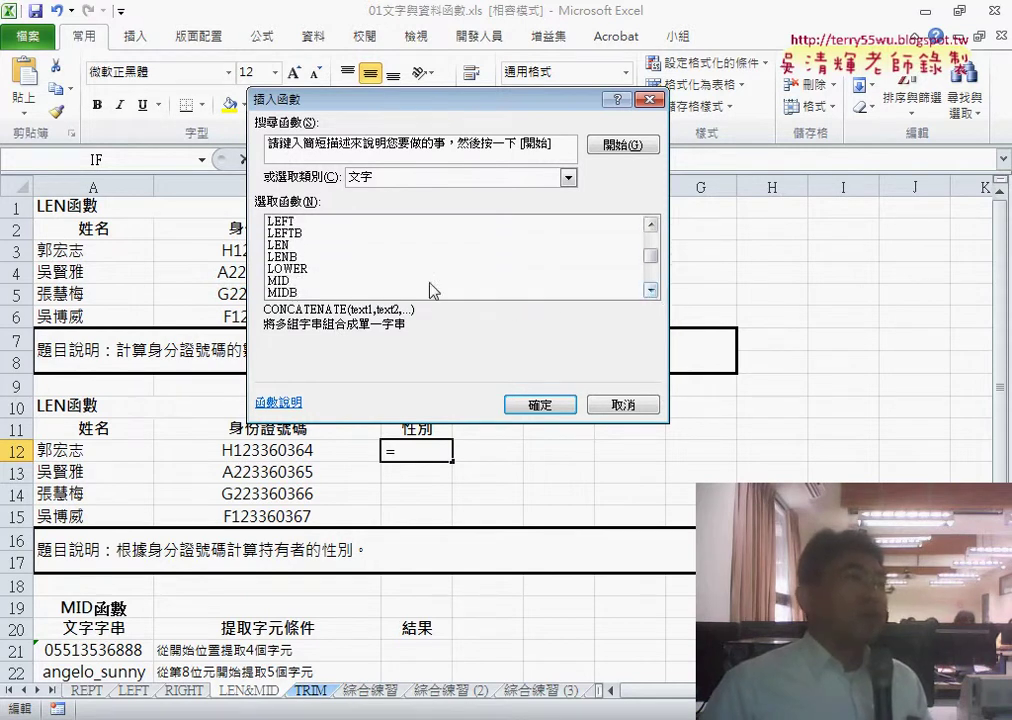
{"action": "left_click", "coordinate": [272, 283]}
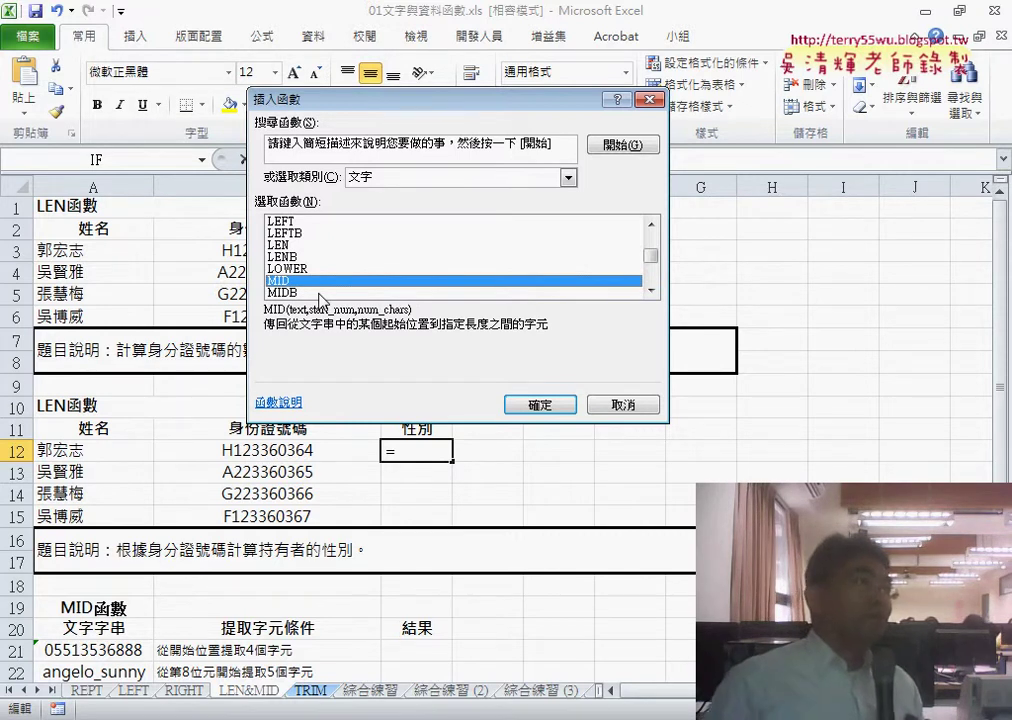
{"action": "left_click", "coordinate": [538, 404]}
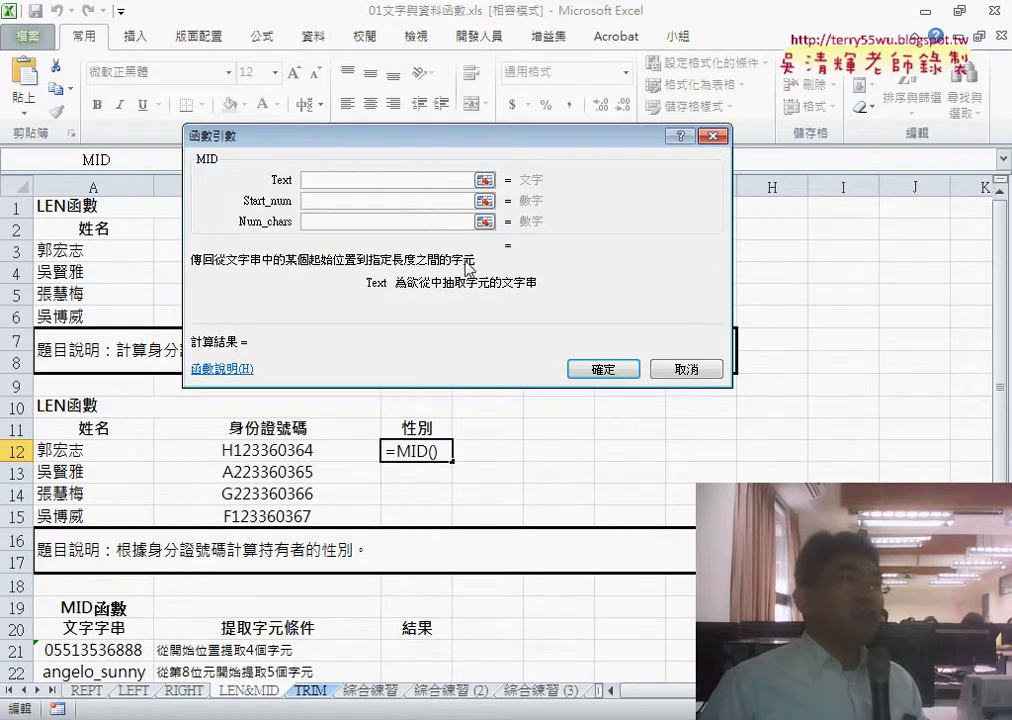
Set MID's Text argument to B12 and Start_num to 2.
{"action": "left_click_drag", "start_coordinate": [390, 160], "coordinate": [552, 148]}
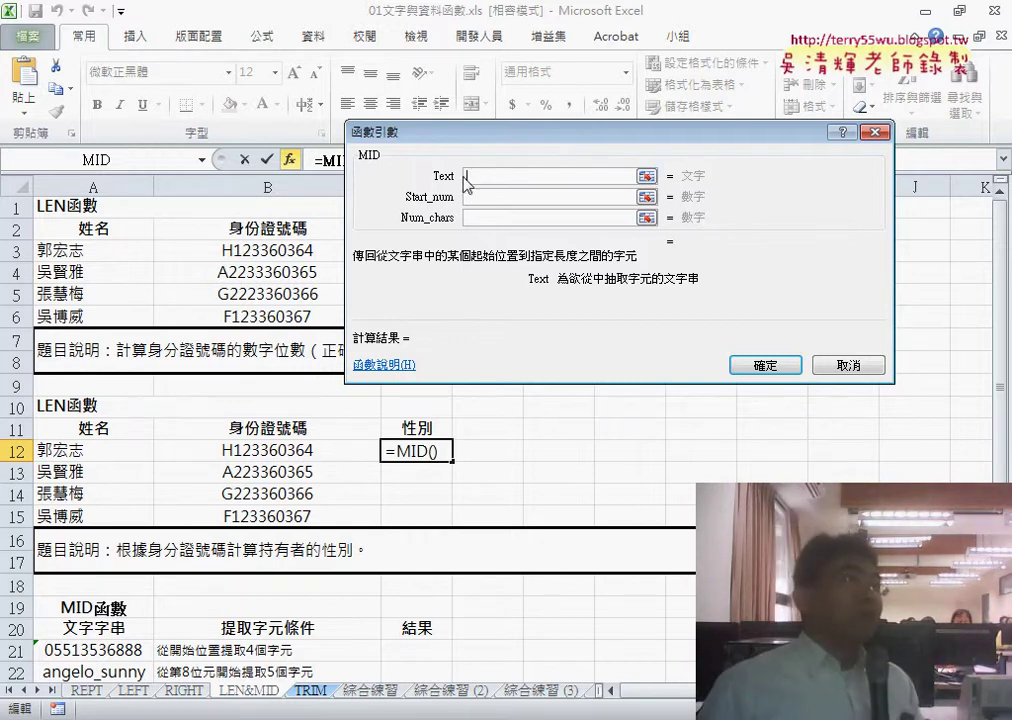
{"action": "left_click", "coordinate": [303, 452]}
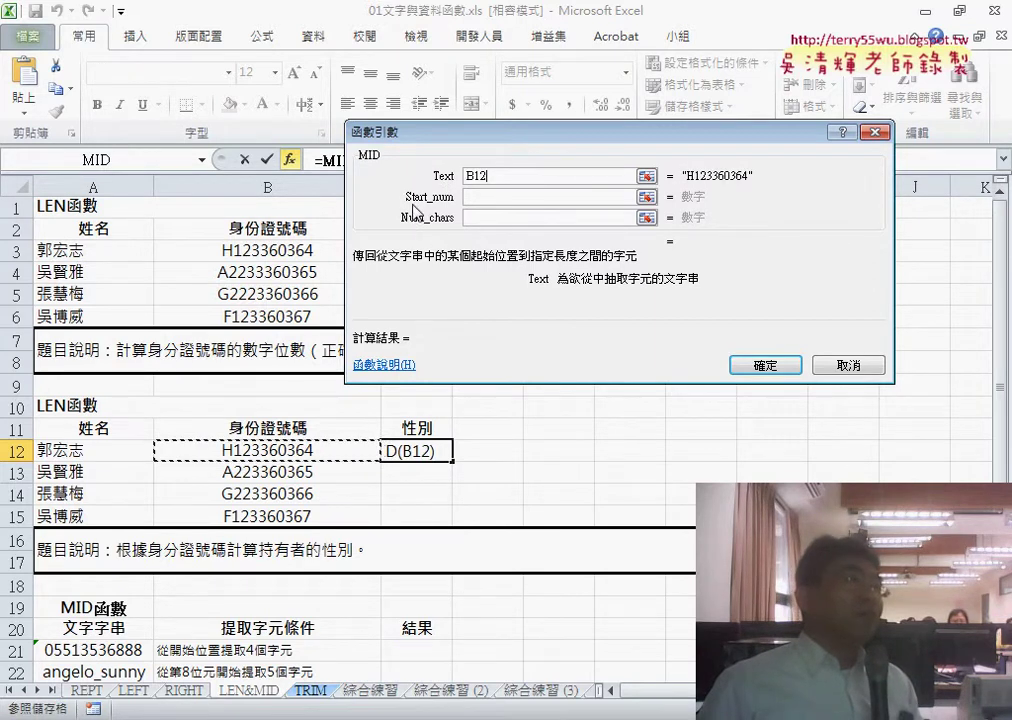
{"action": "left_click", "coordinate": [475, 199]}
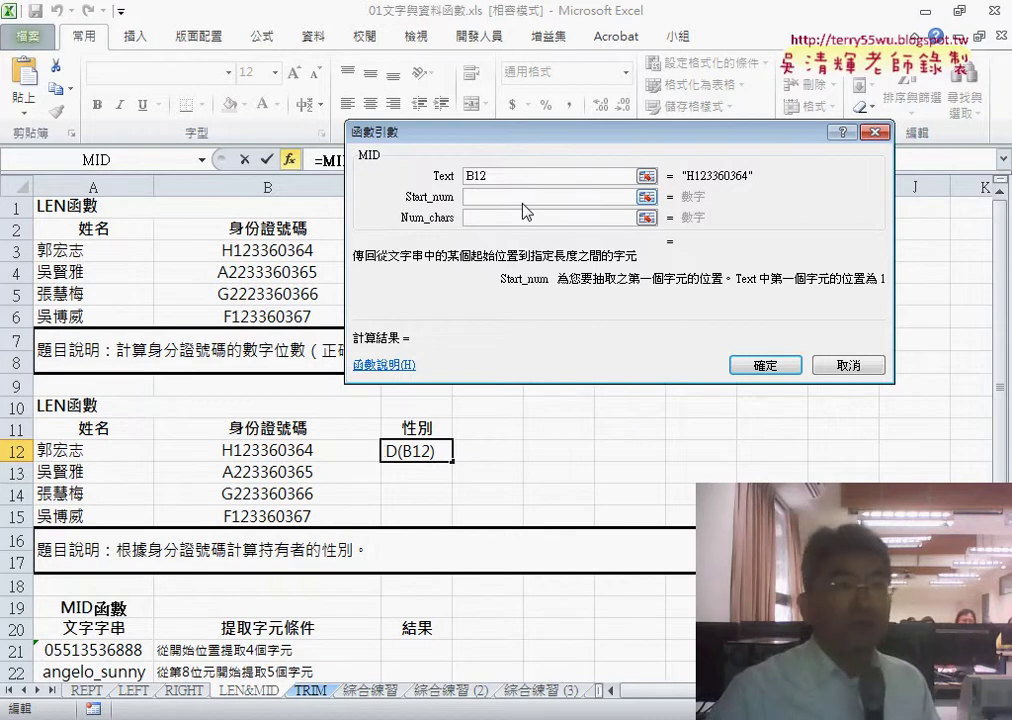
{"action": "type", "text": "2"}
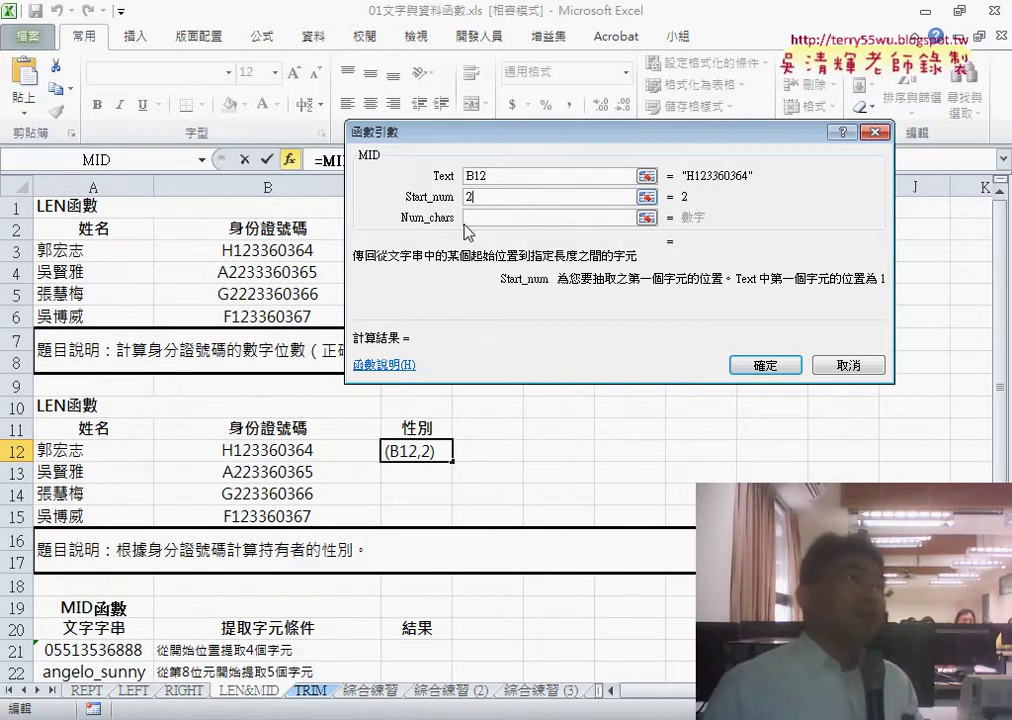
{"action": "left_click", "coordinate": [490, 218]}
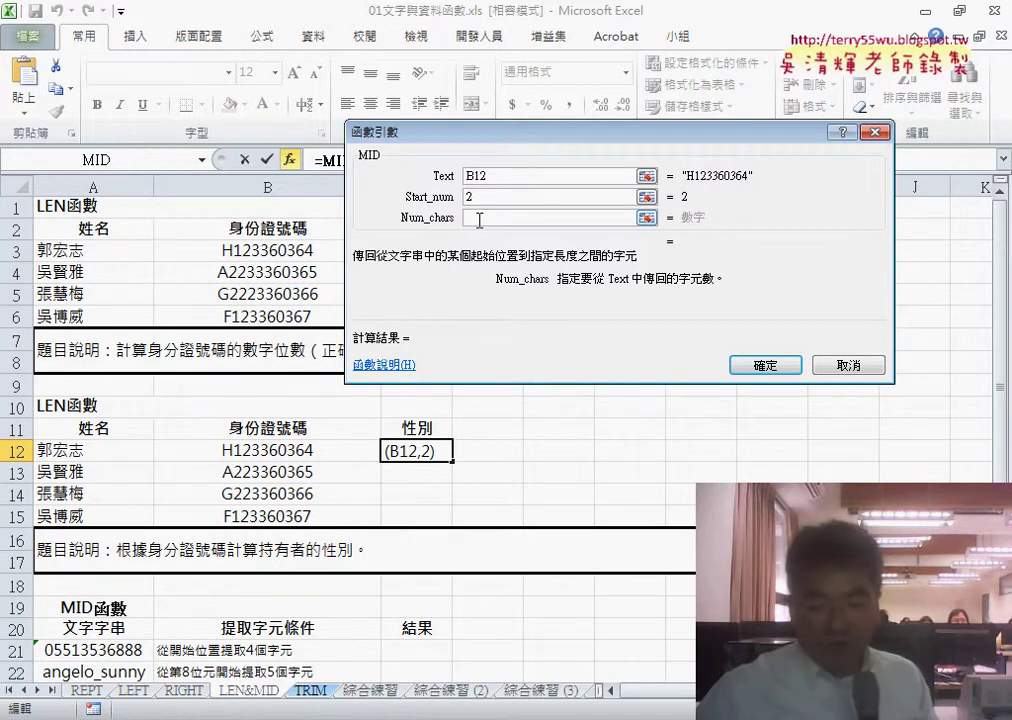
Enter 1 for Num_chars so =MID(B12,2,1) previews a result of 1.
{"action": "type", "text": "1"}
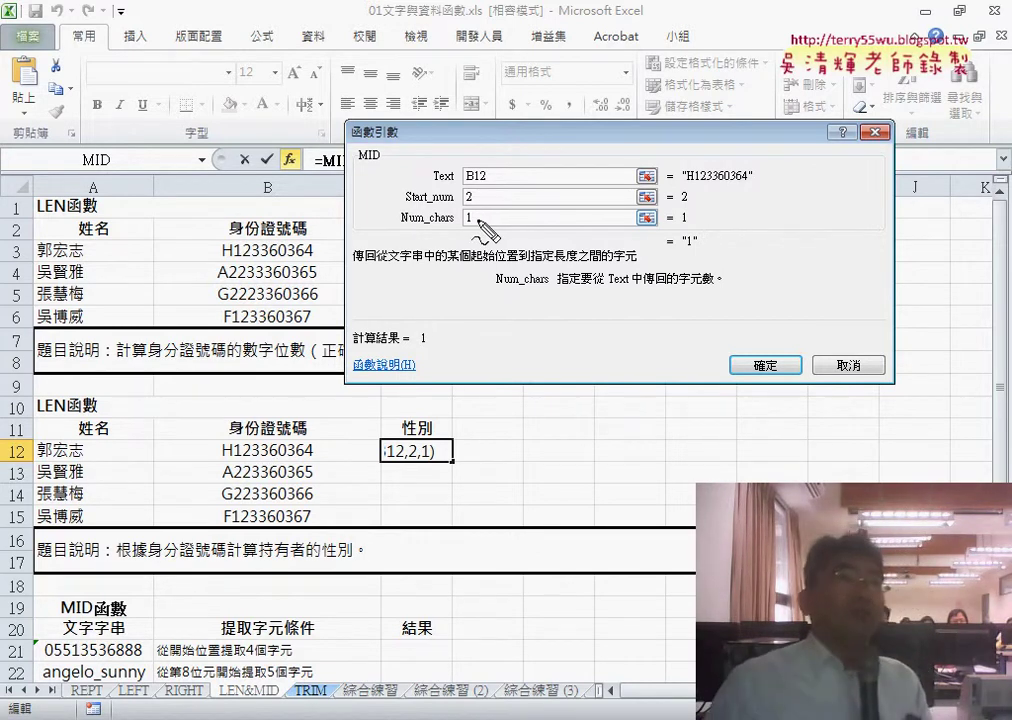
{"action": "left_click_drag", "start_coordinate": [684, 184], "coordinate": [722, 184]}
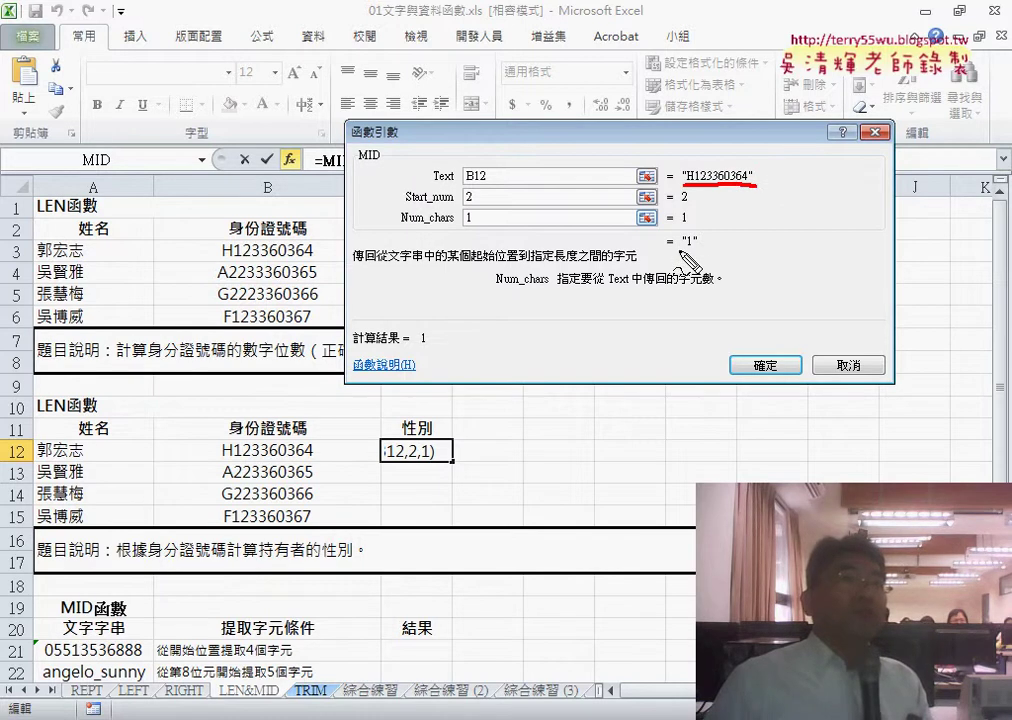
{"action": "left_click_drag", "start_coordinate": [703, 258], "coordinate": [690, 238]}
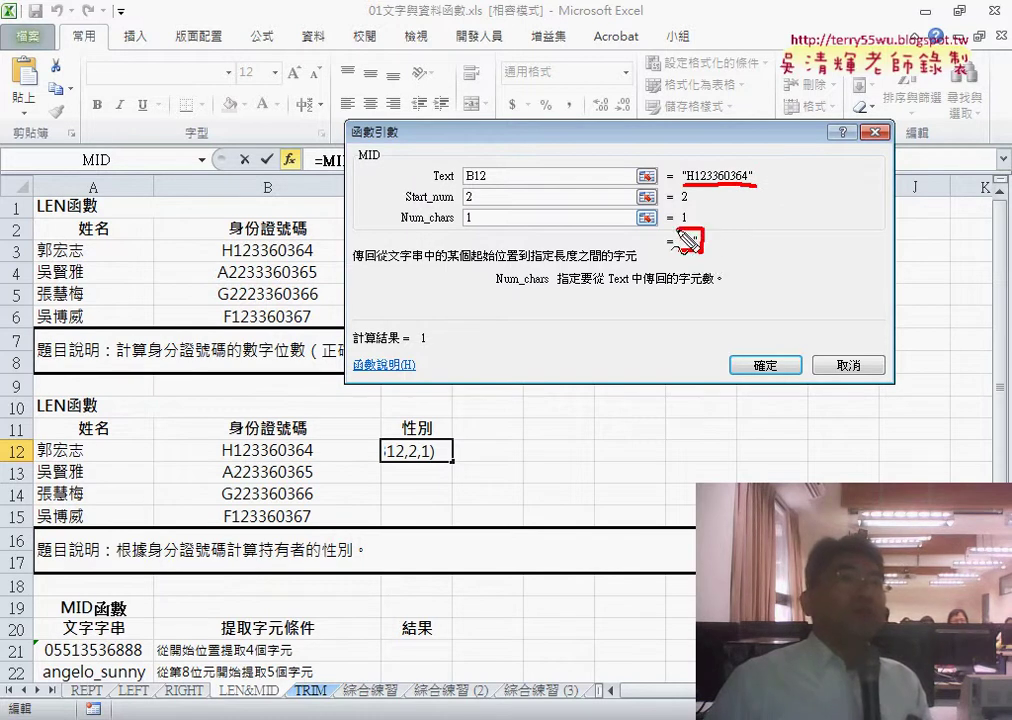
{"action": "left_click_drag", "start_coordinate": [715, 185], "coordinate": [698, 232]}
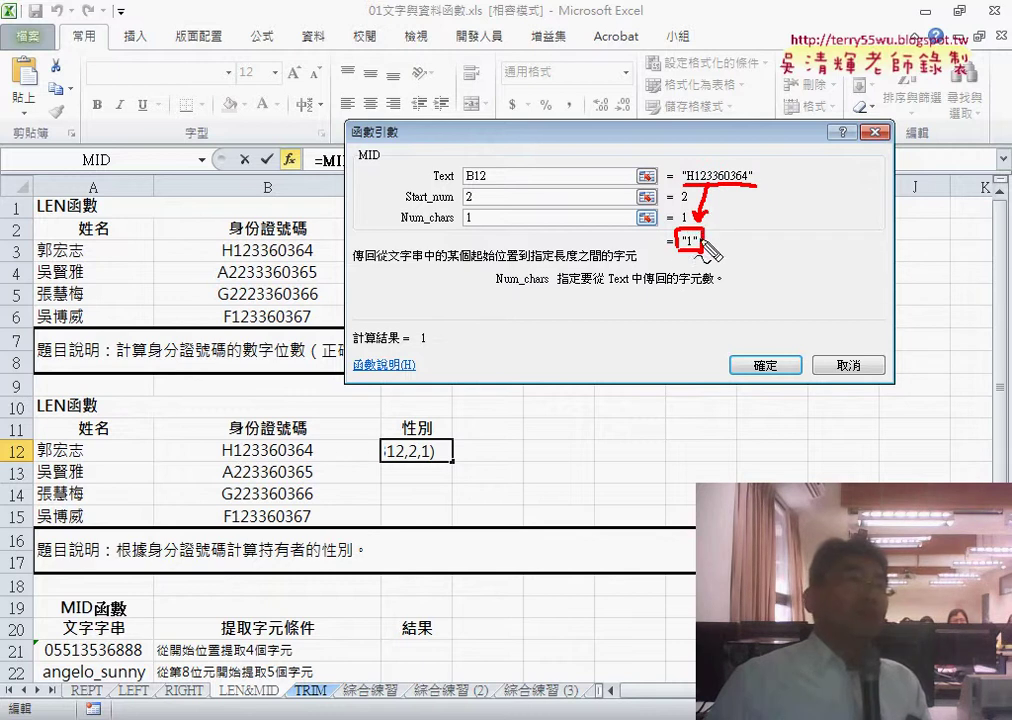
{"action": "mouse_move", "coordinate": [716, 238]}
{"action": "left_mouse_down"}
{"action": "mouse_move", "coordinate": [748, 238]}
{"action": "mouse_move", "coordinate": [768, 266]}
{"action": "left_mouse_up"}
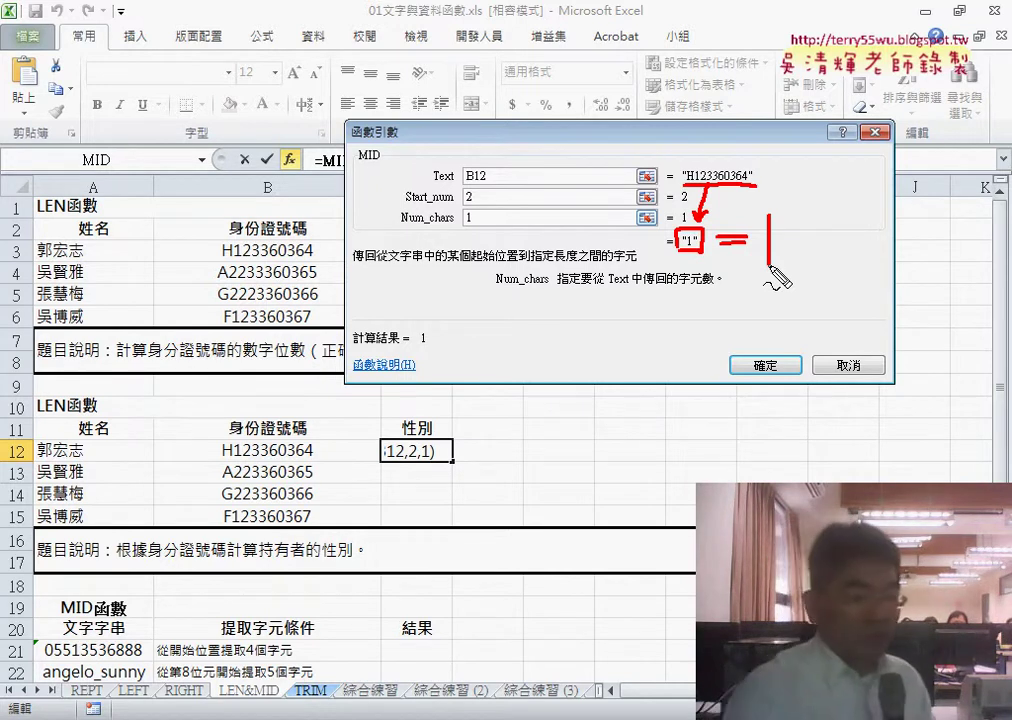
{"action": "key", "text": "Escape"}
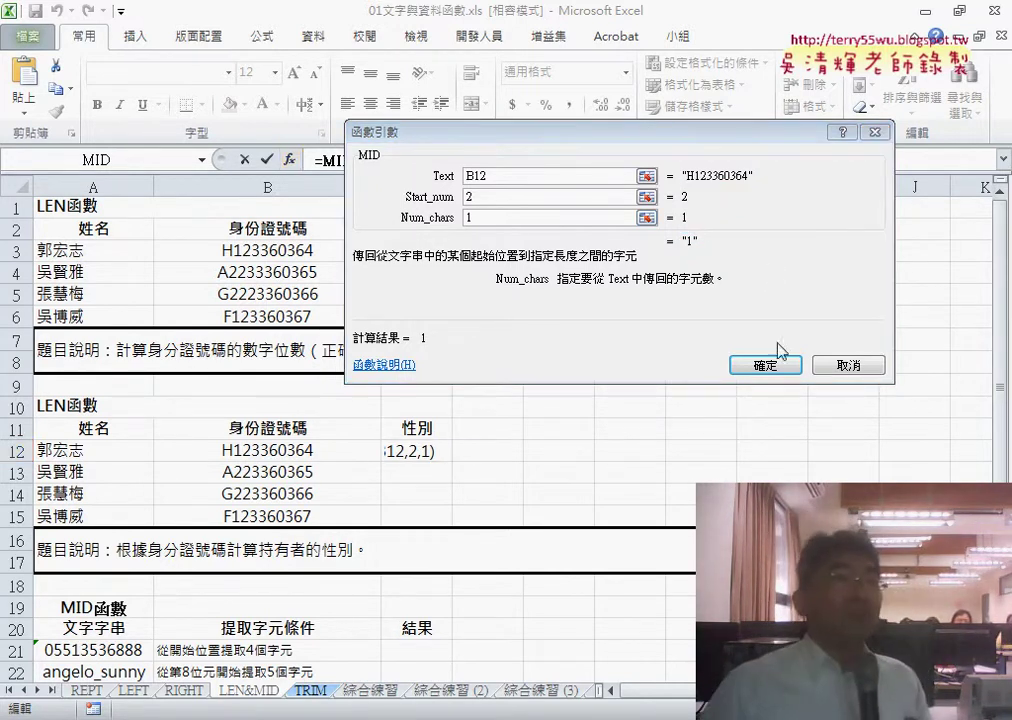
Confirm =MID(B12,2,1), fill it down to C15, then cut MID(B12,2,1) from C12's formula.
{"action": "left_click", "coordinate": [785, 370]}
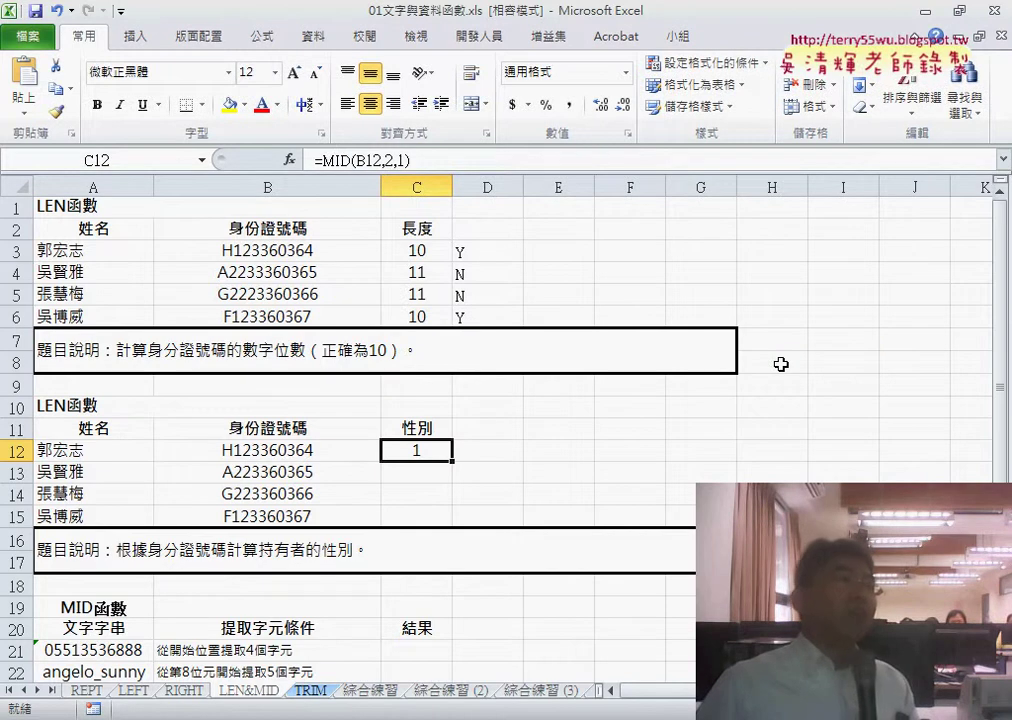
{"action": "left_click_drag", "start_coordinate": [455, 462], "coordinate": [458, 520]}
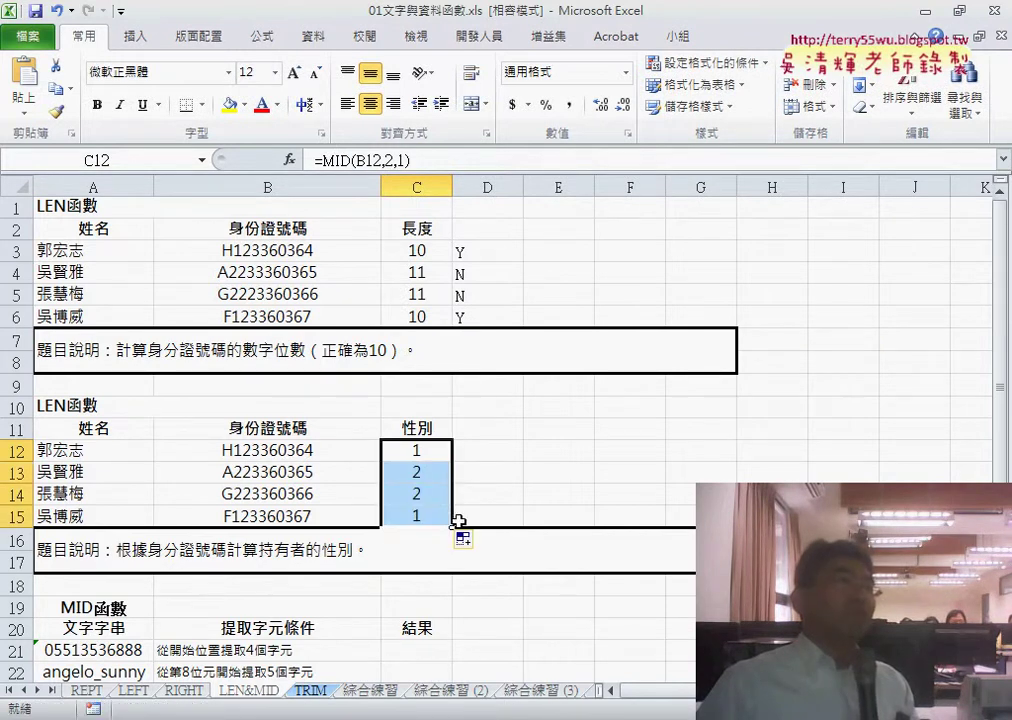
{"action": "left_click", "coordinate": [441, 456]}
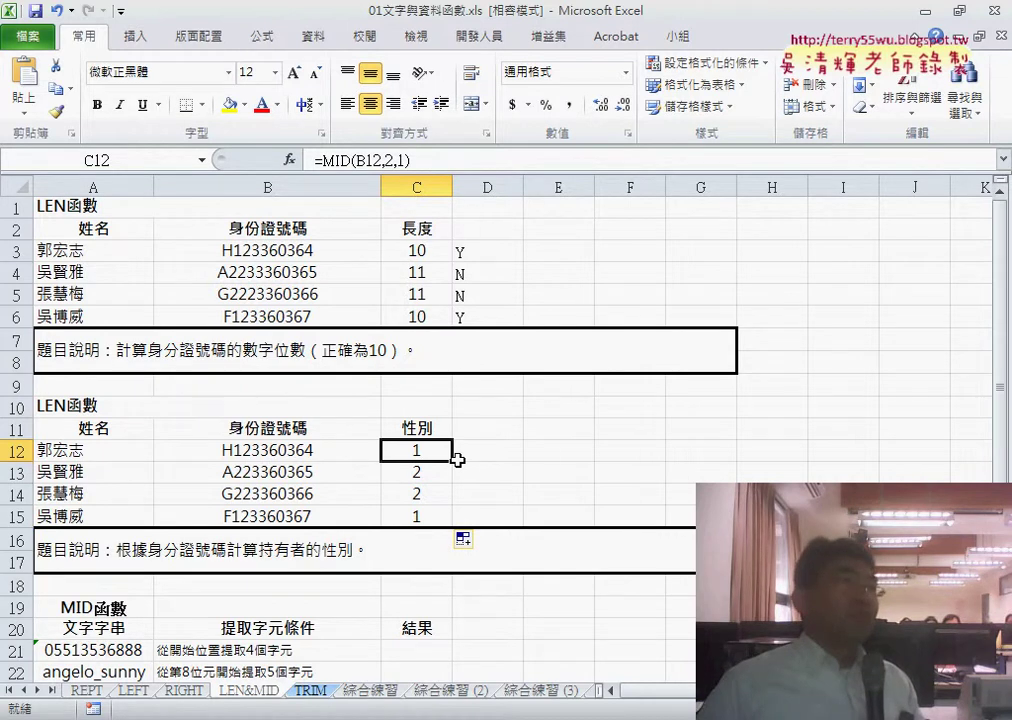
{"action": "left_click_drag", "start_coordinate": [324, 162], "coordinate": [410, 161]}
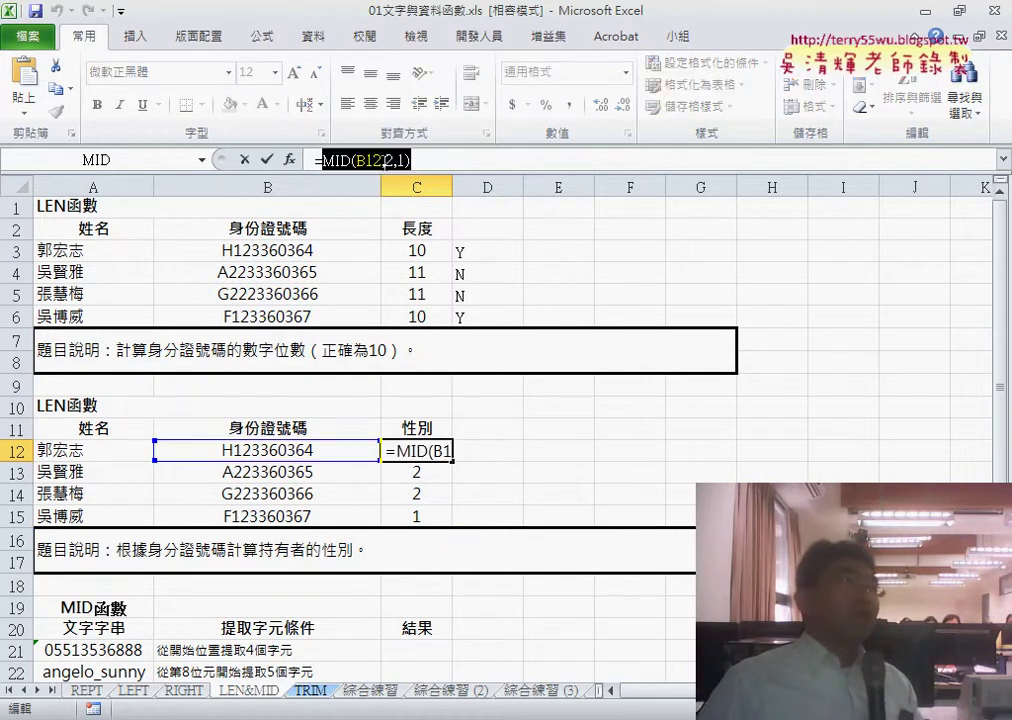
{"action": "right_click", "coordinate": [375, 162]}
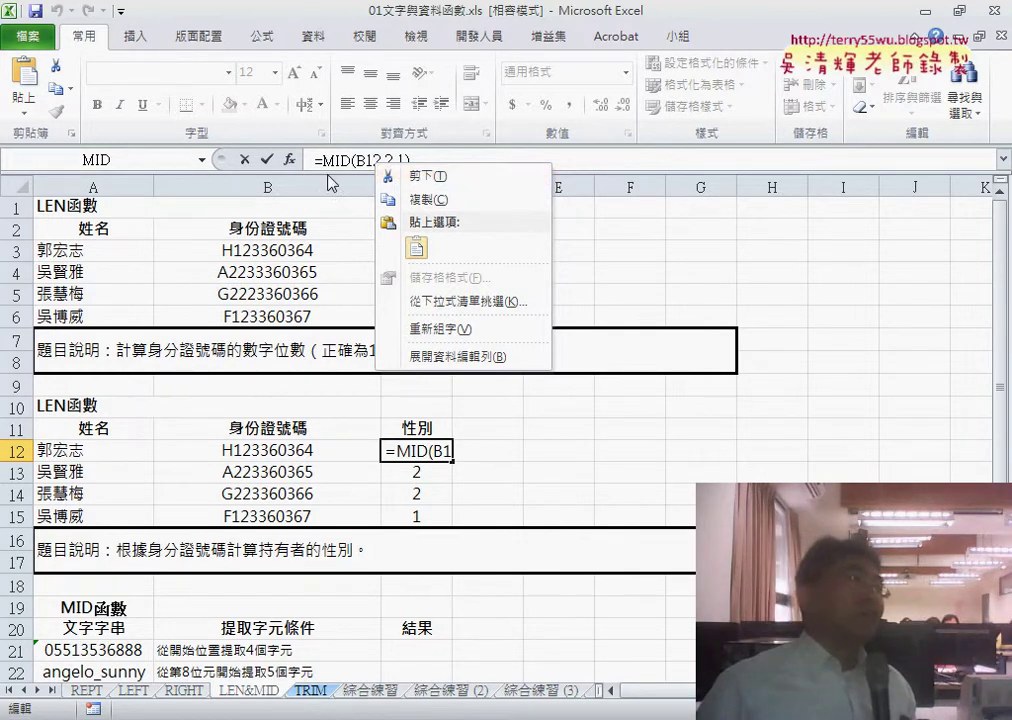
{"action": "left_click", "coordinate": [420, 180]}
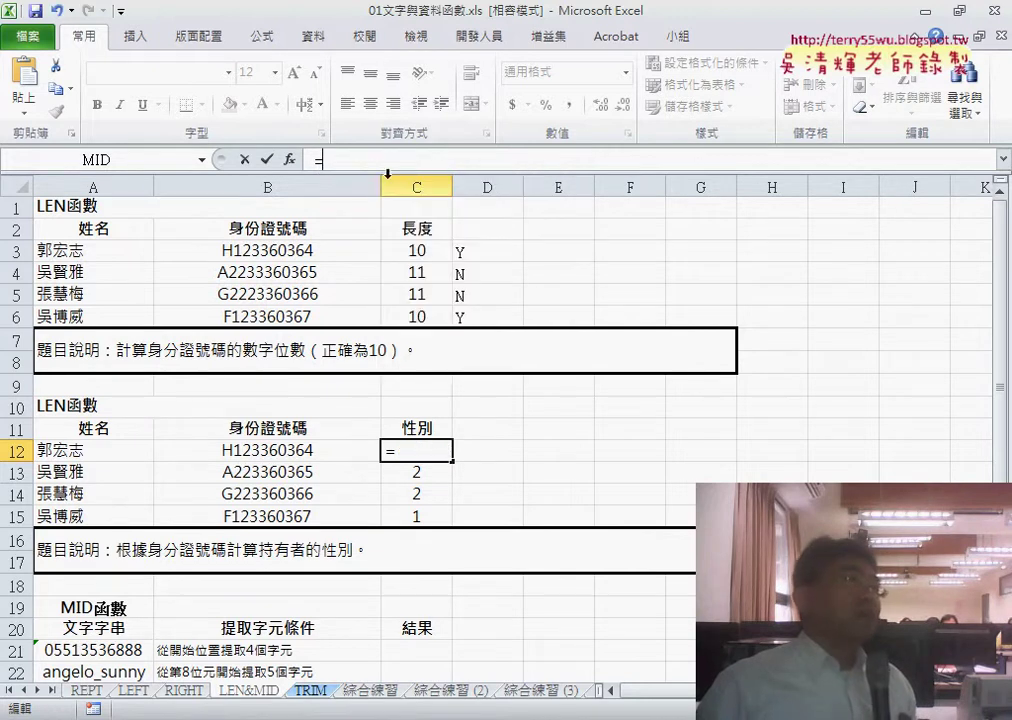
Insert a logical IF function in C12 with Logical_test MID(B12,2,1)=1.
{"action": "left_click", "coordinate": [290, 160]}
{"action": "left_click", "coordinate": [620, 173]}
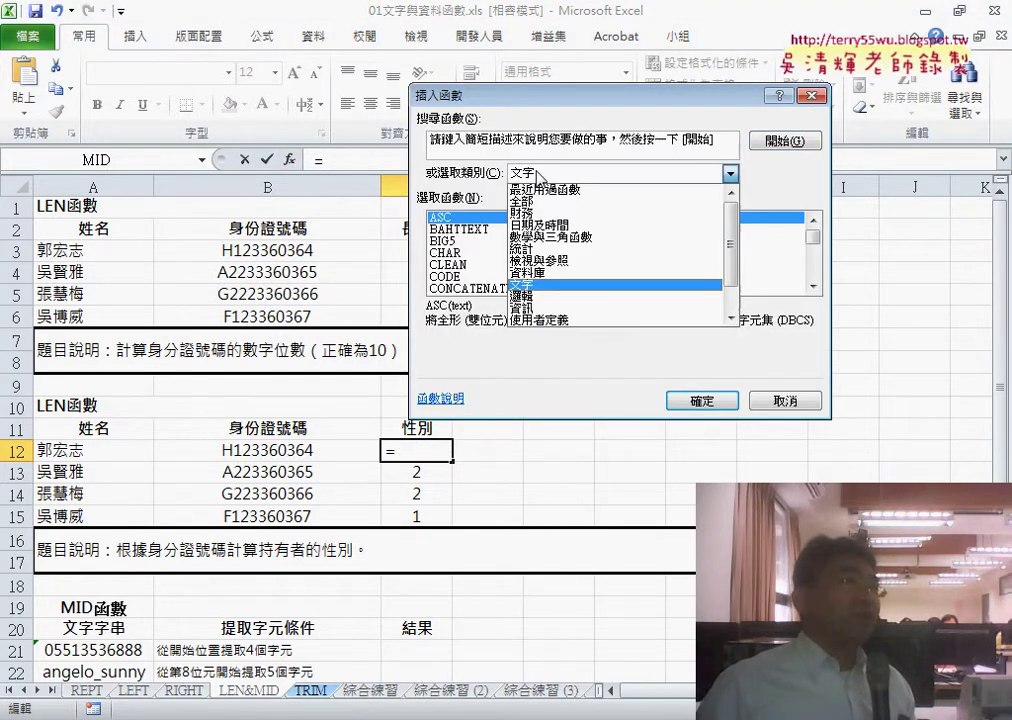
{"action": "left_click", "coordinate": [540, 286]}
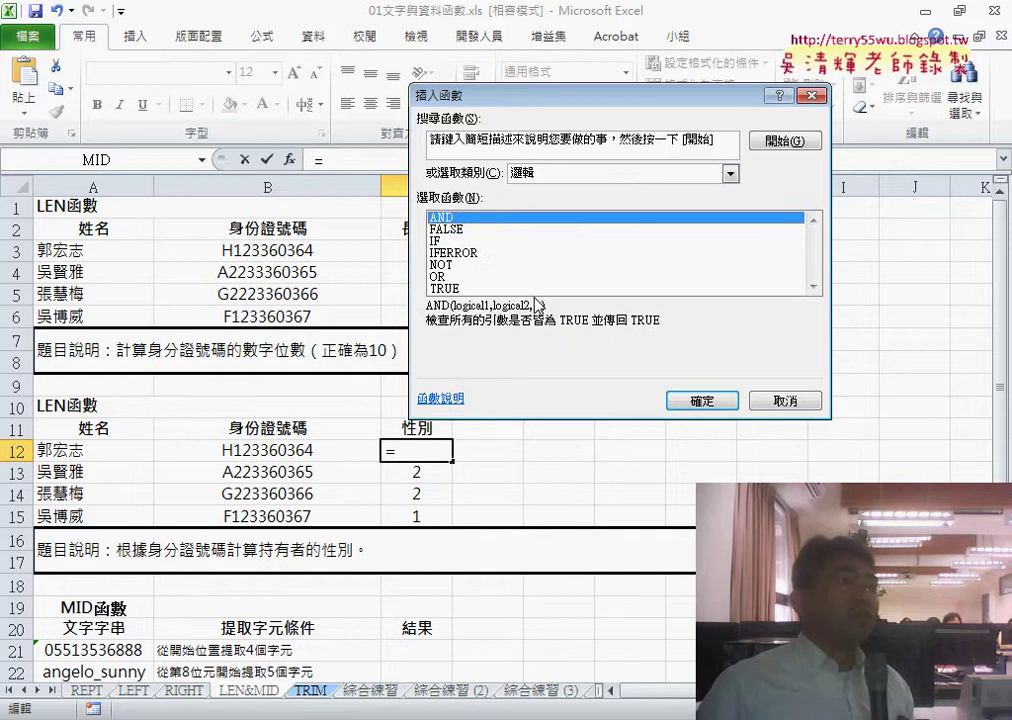
{"action": "double_click", "coordinate": [449, 242]}
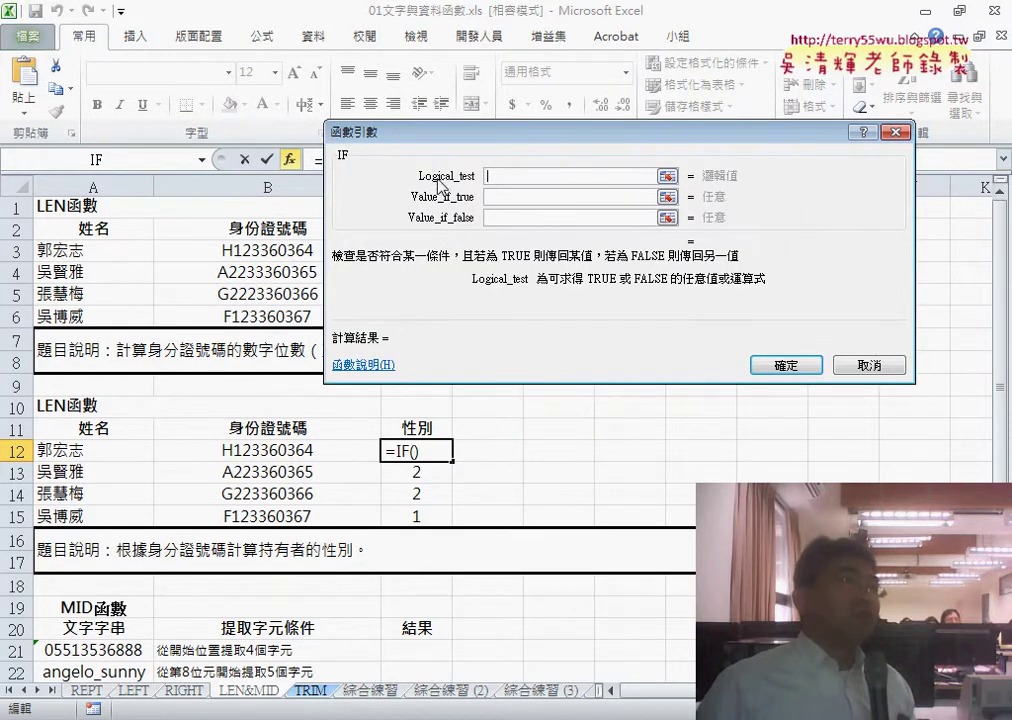
{"action": "right_click", "coordinate": [563, 182]}
{"action": "left_click", "coordinate": [600, 233]}
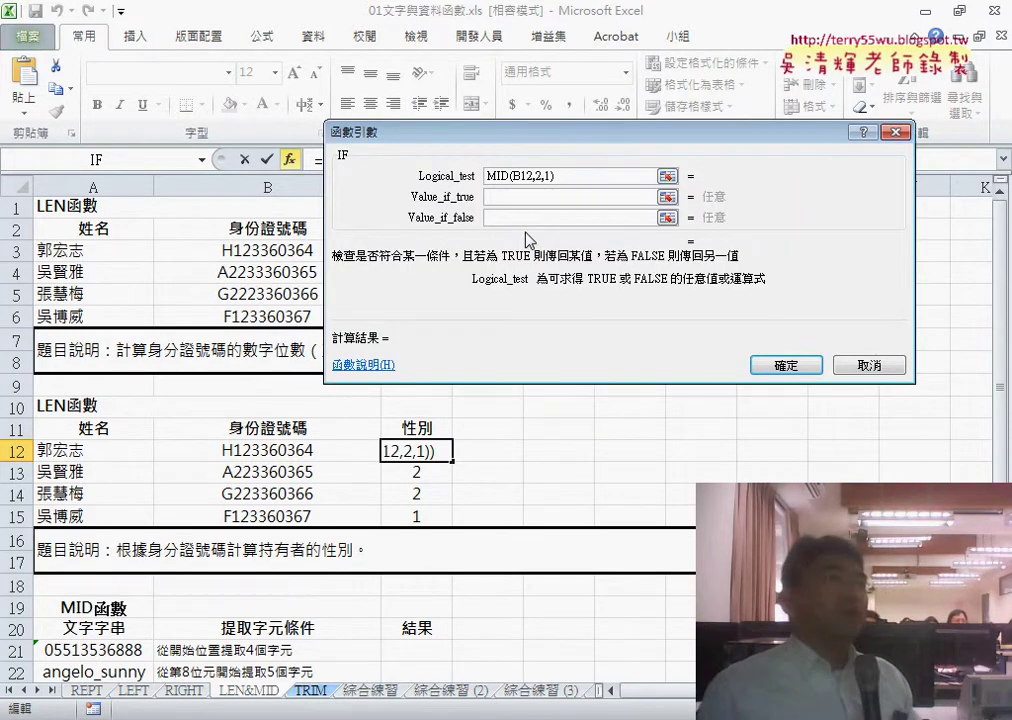
{"action": "type", "text": "=1"}
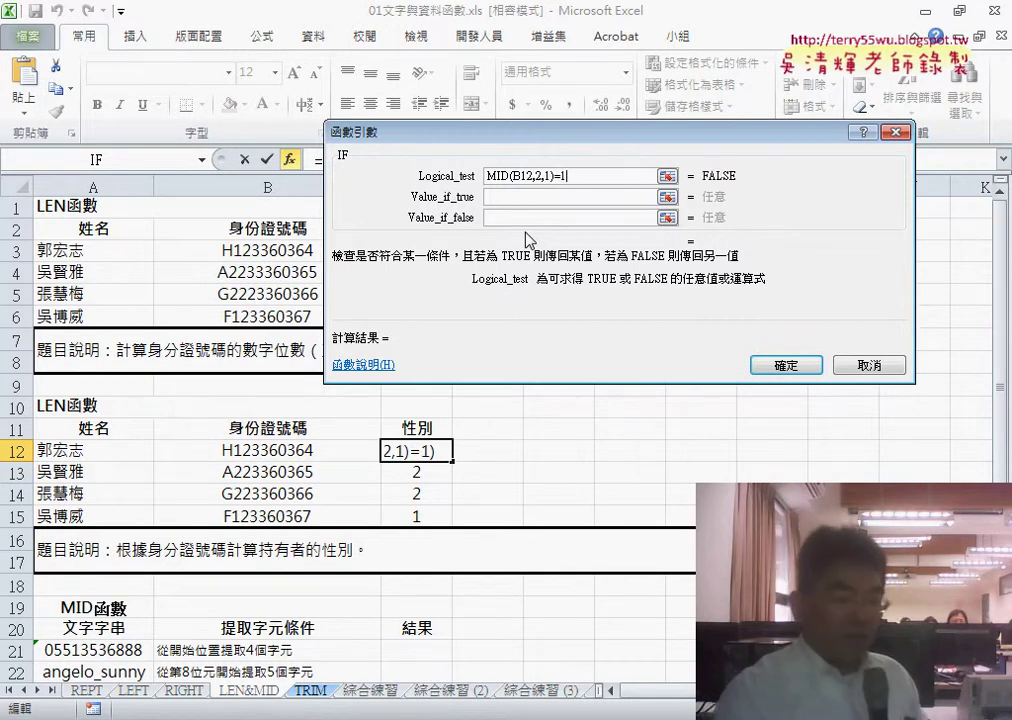
Set the IF results to 男 and 女, confirm, and fill the formula down to C15.
{"action": "key", "text": "Tab"}
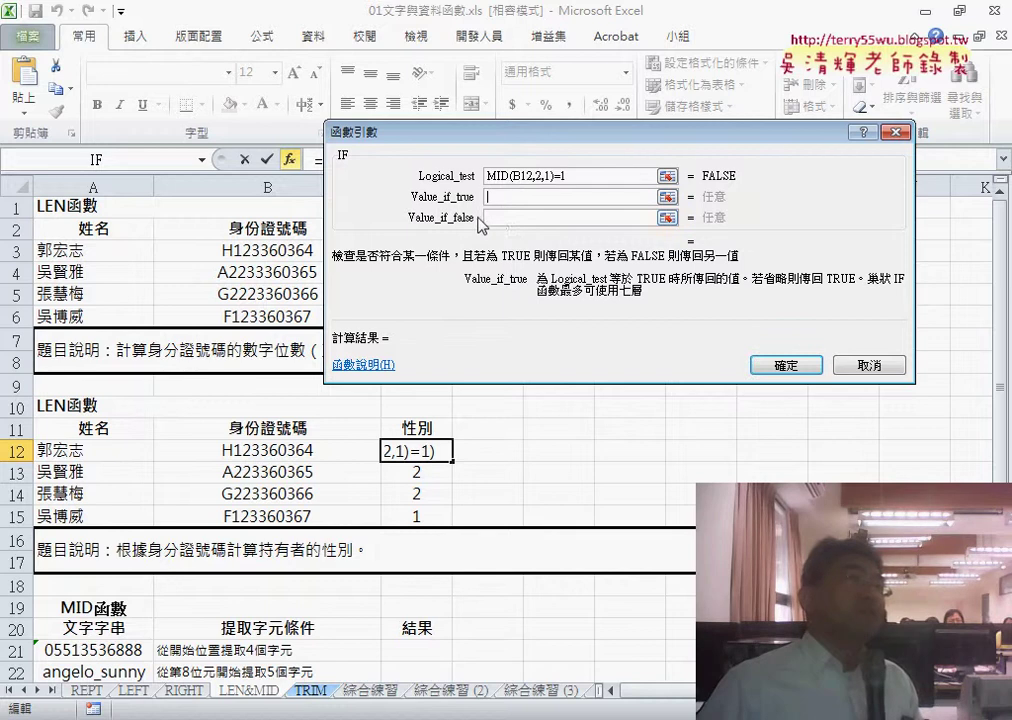
{"action": "left_click", "coordinate": [497, 217]}
{"action": "left_click", "coordinate": [504, 197]}
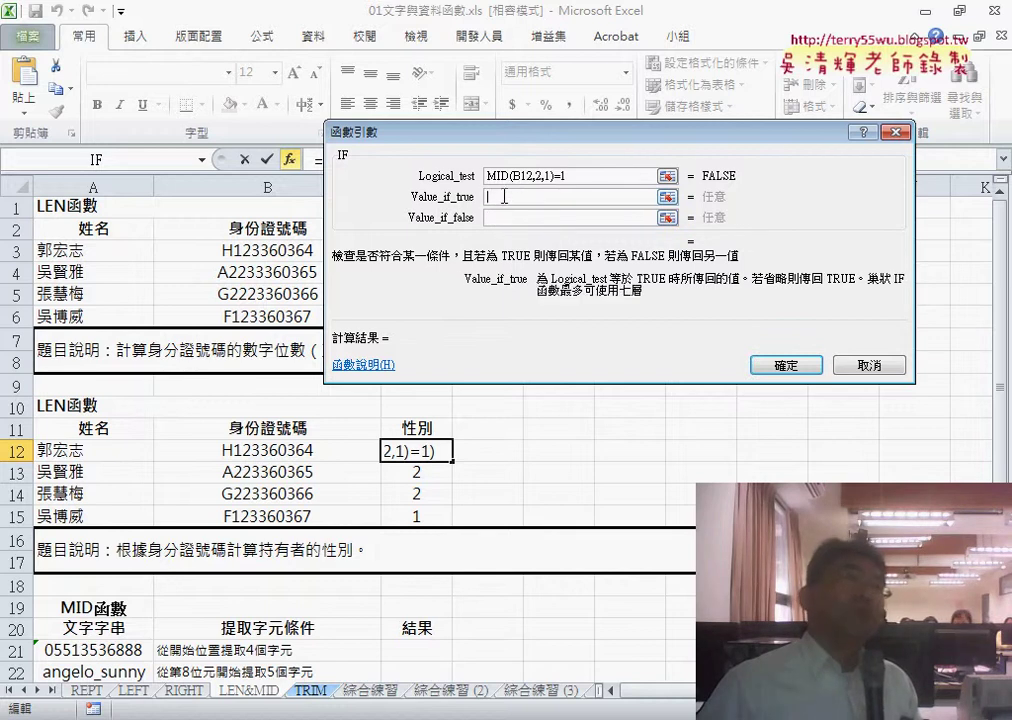
{"action": "left_click", "coordinate": [500, 217]}
{"action": "left_click", "coordinate": [505, 197]}
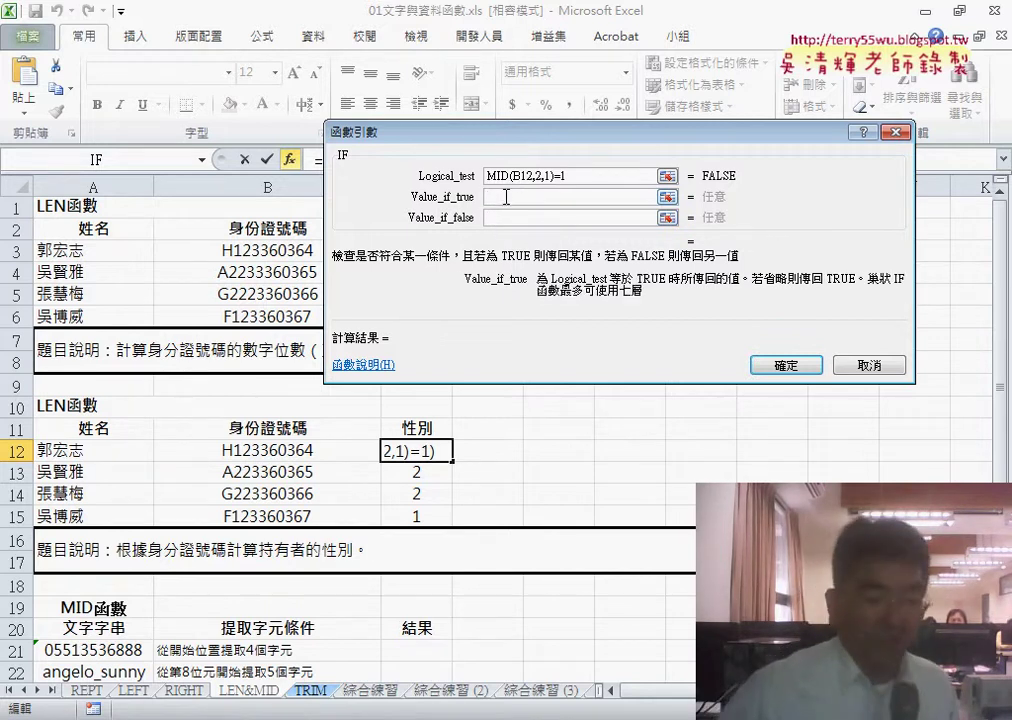
{"action": "type", "text": "男"}
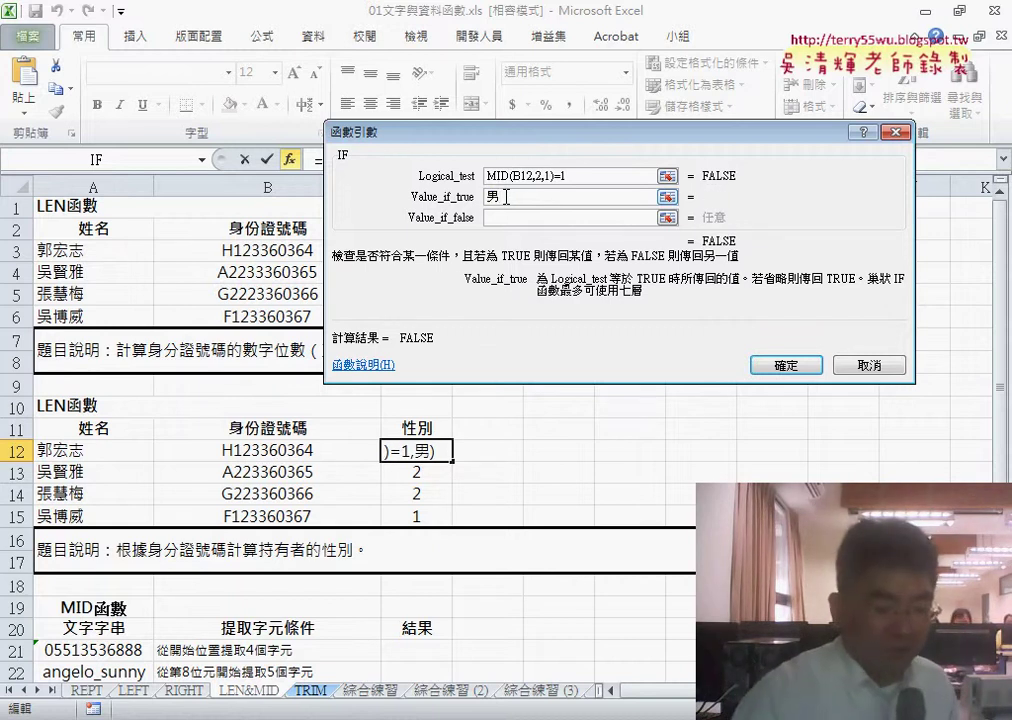
{"action": "key", "text": "Tab"}
{"action": "type", "text": "女"}
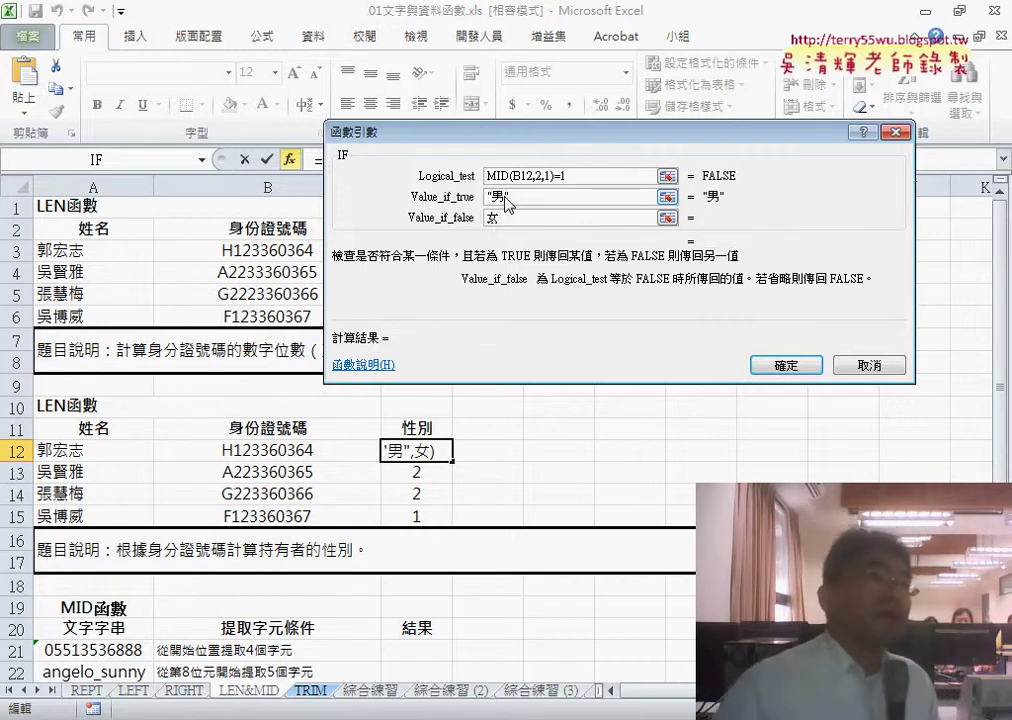
{"action": "left_click", "coordinate": [508, 198]}
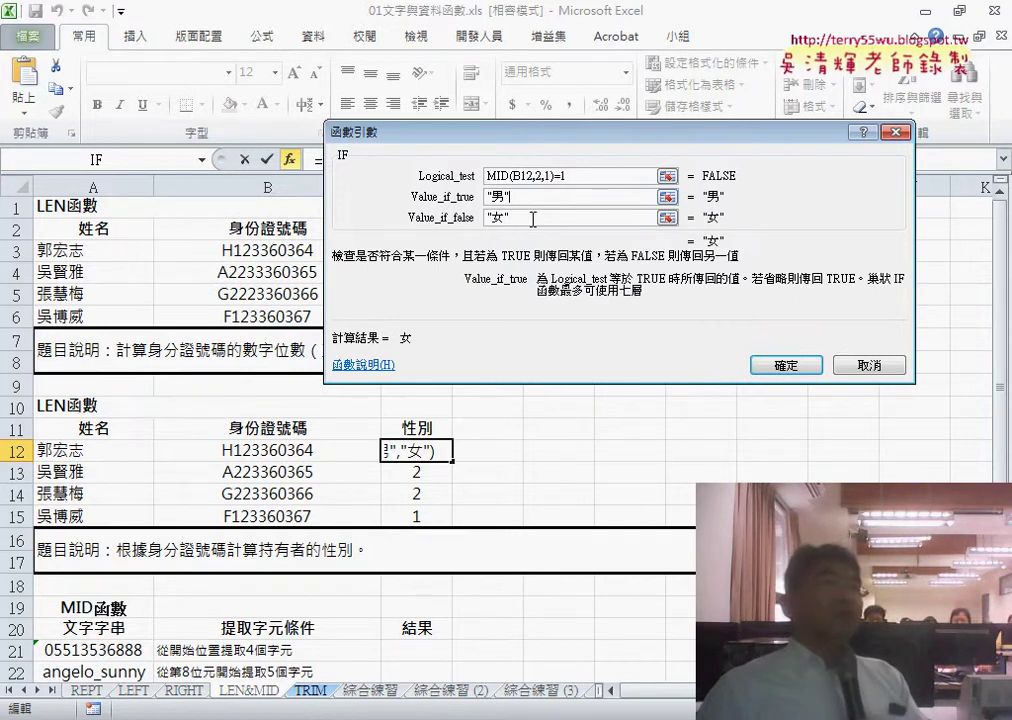
{"action": "left_click", "coordinate": [787, 366]}
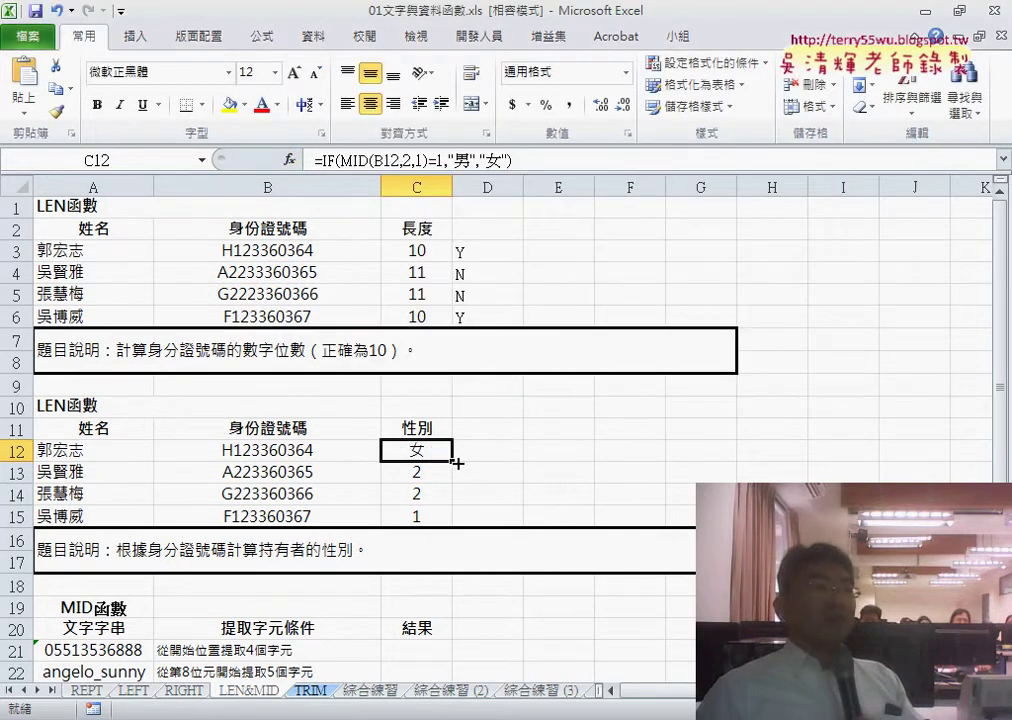
{"action": "left_click_drag", "start_coordinate": [453, 460], "coordinate": [449, 522]}
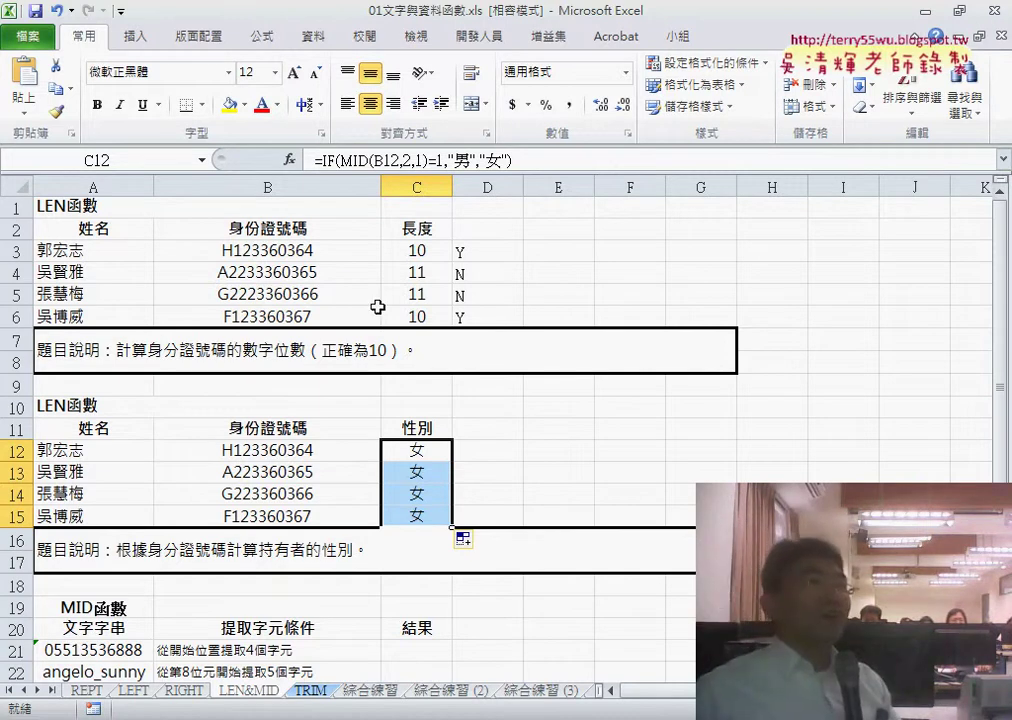
{"action": "left_click", "coordinate": [327, 160]}
Change the IF test to MID(B12,2,1)="1" and refill C12:C15, giving 男, 女, 女, 男.
{"action": "left_click", "coordinate": [289, 160]}
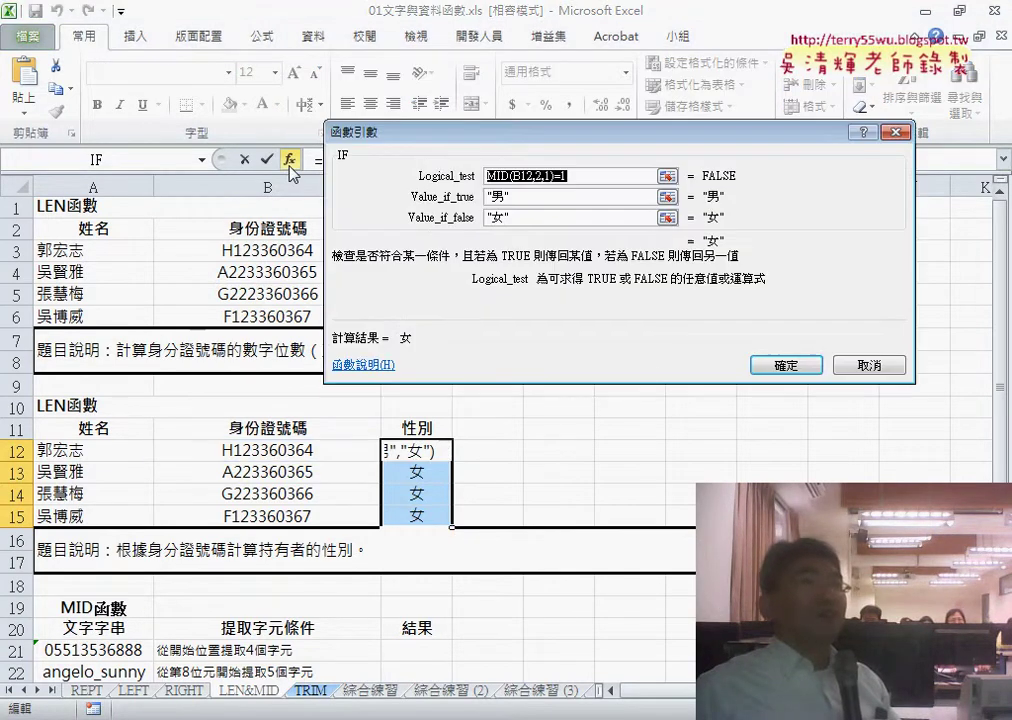
{"action": "left_click", "coordinate": [605, 178]}
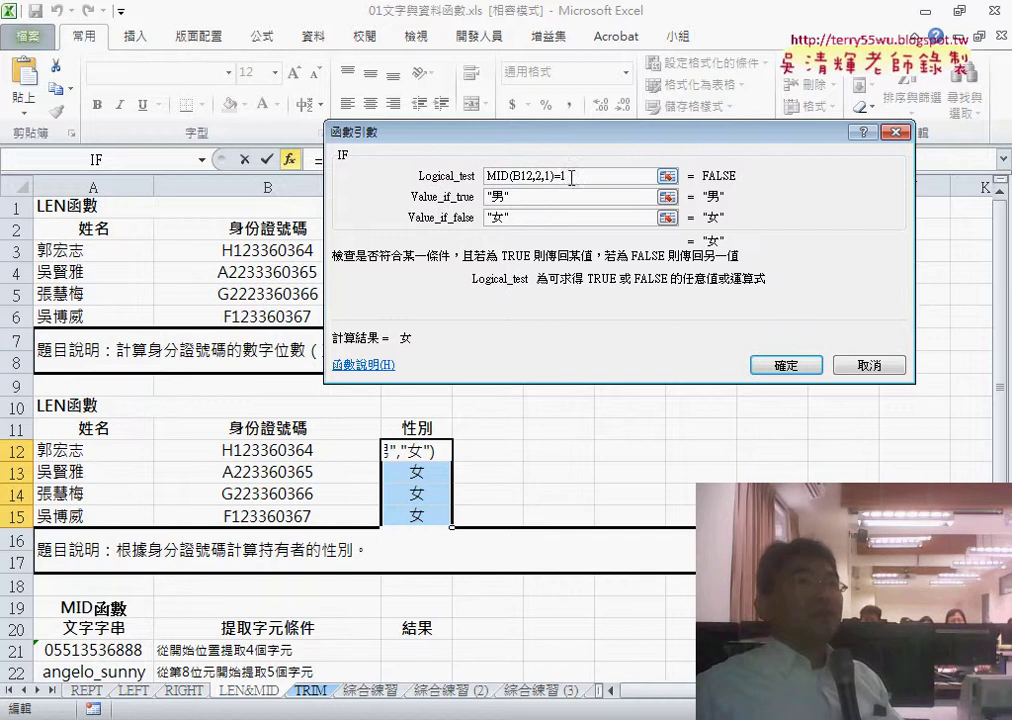
{"action": "left_click_drag", "start_coordinate": [562, 176], "coordinate": [587, 178]}
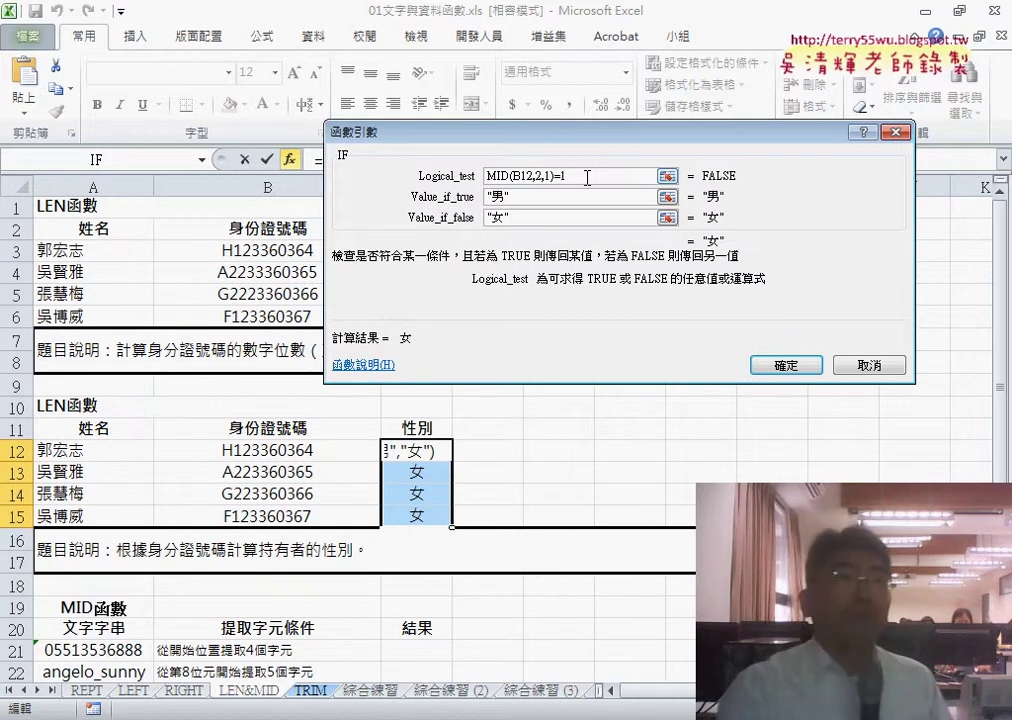
{"action": "type", "text": "\"1\""}
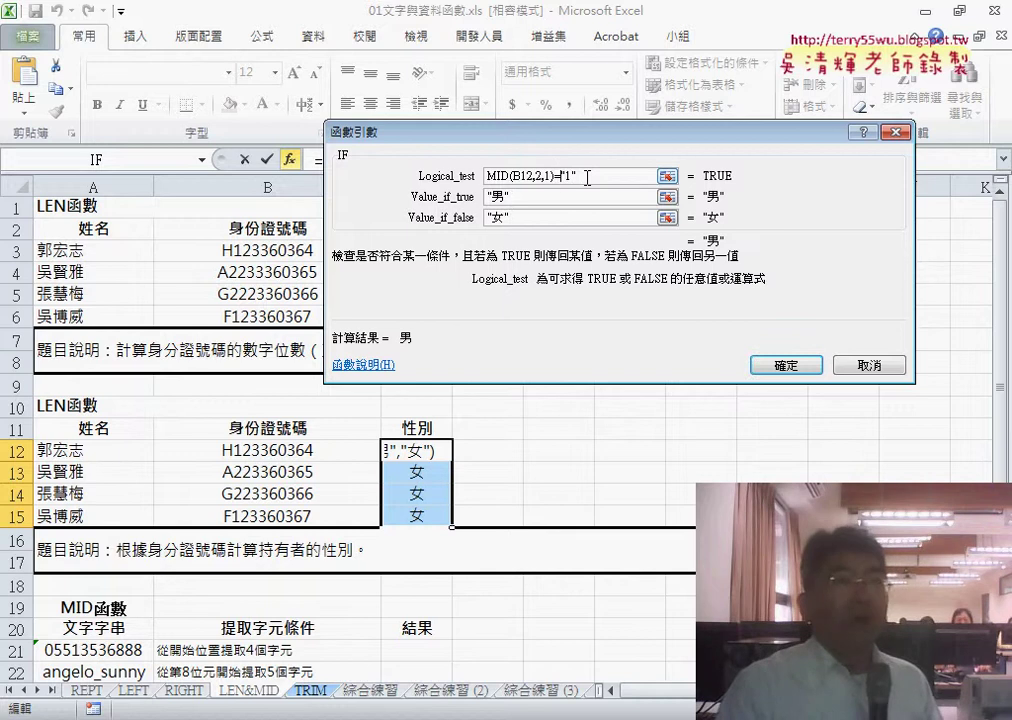
{"action": "key", "text": "shift+Left"}
{"action": "key", "text": "shift+Left"}
{"action": "key", "text": "shift+Left"}
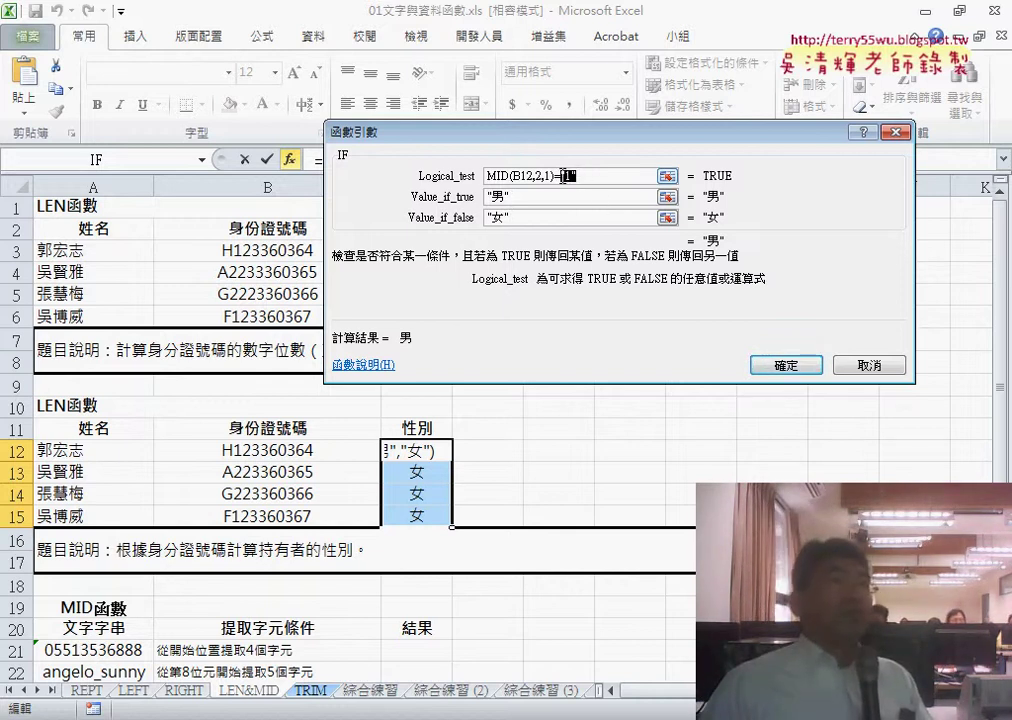
{"action": "left_click", "coordinate": [777, 364]}
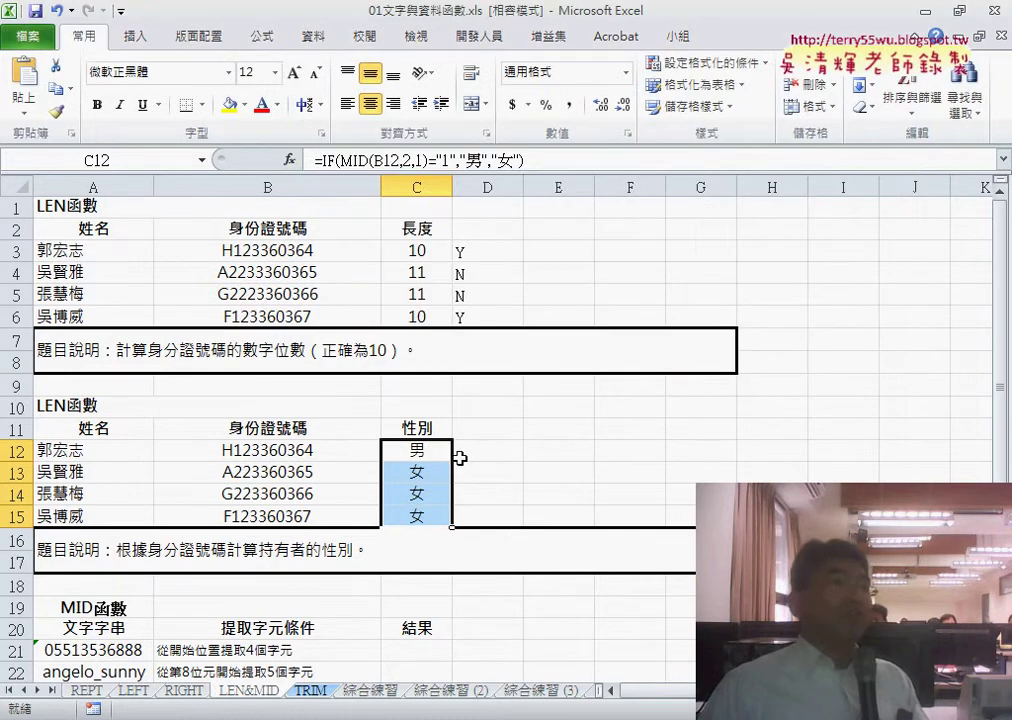
{"action": "left_click", "coordinate": [443, 456]}
{"action": "left_click_drag", "start_coordinate": [451, 465], "coordinate": [455, 516]}
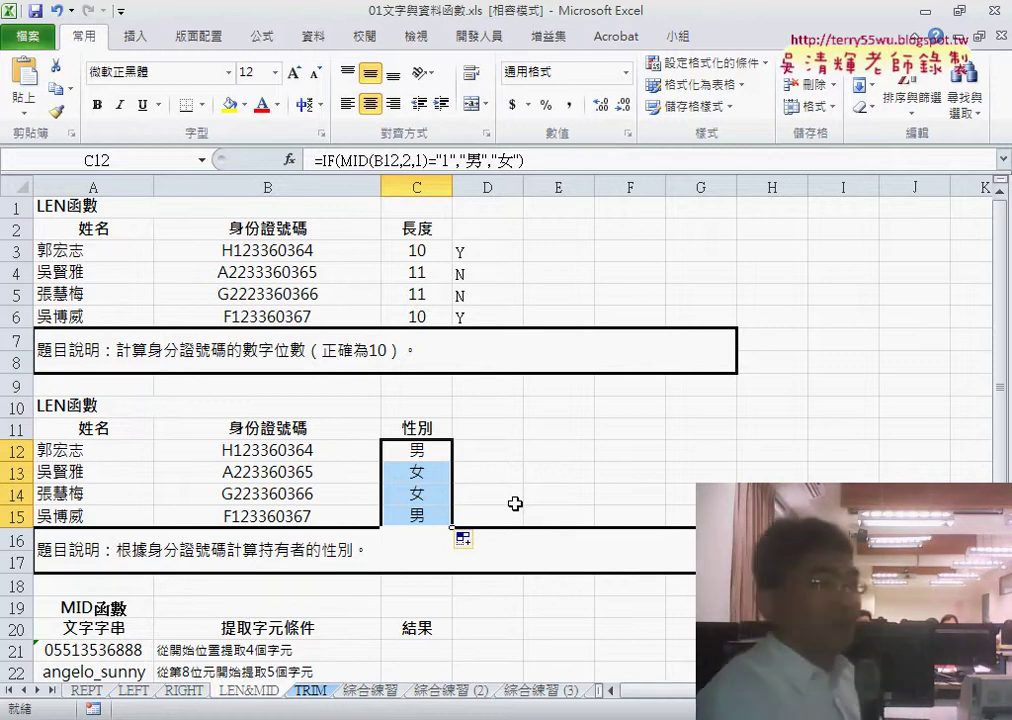
{"action": "left_click", "coordinate": [424, 454]}
{"action": "double_click", "coordinate": [425, 462]}
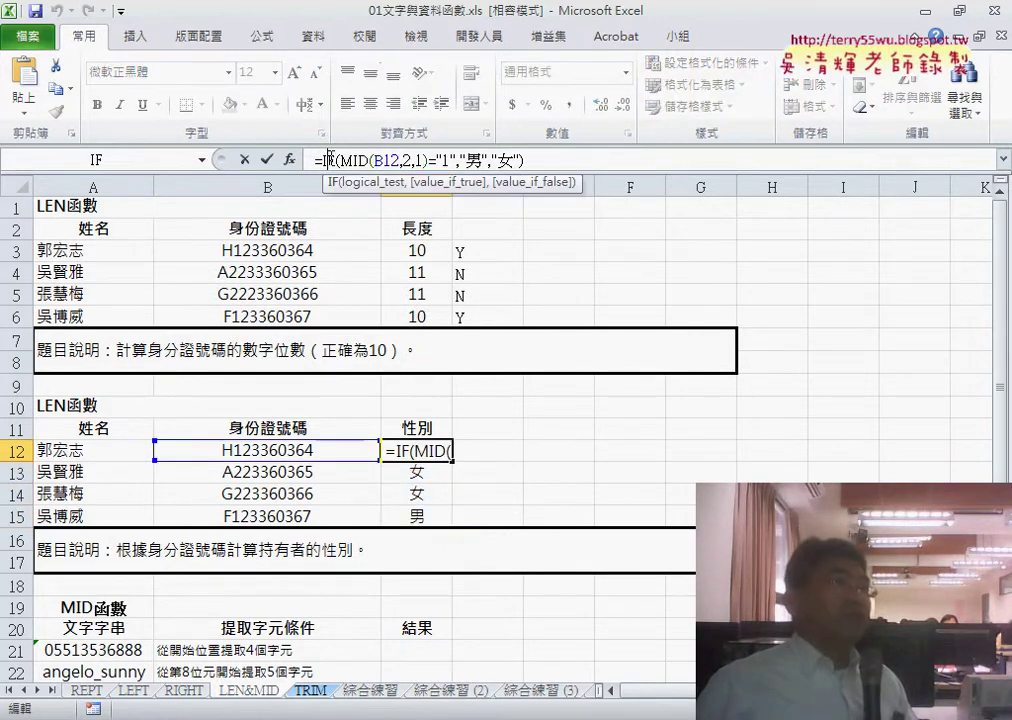
{"action": "left_click", "coordinate": [290, 160]}
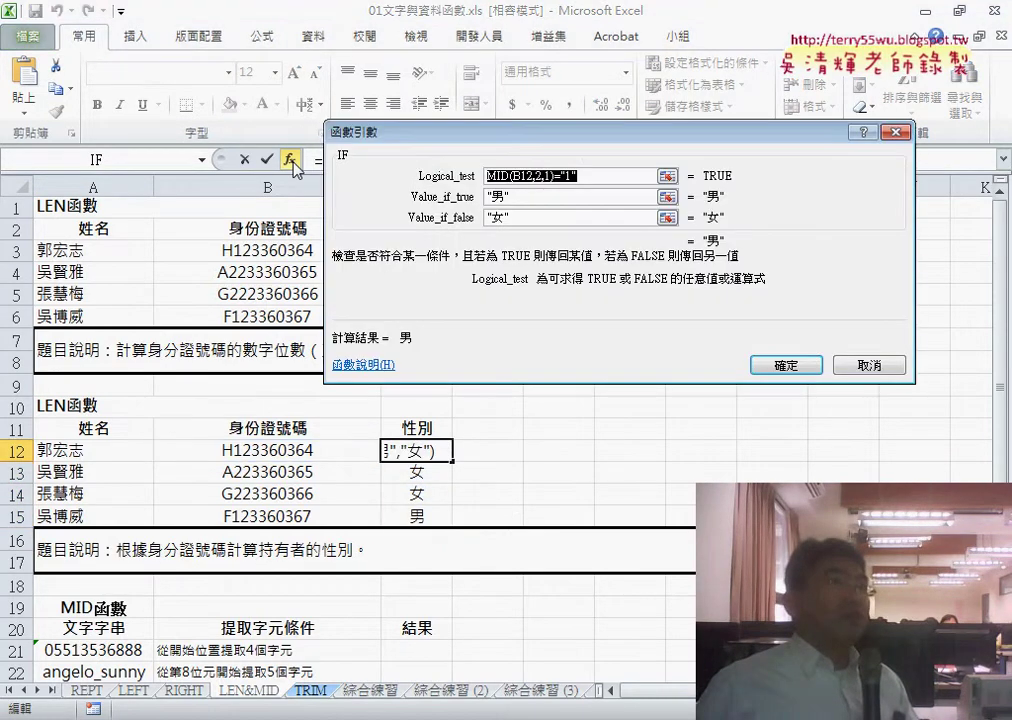
{"action": "left_click", "coordinate": [563, 176]}
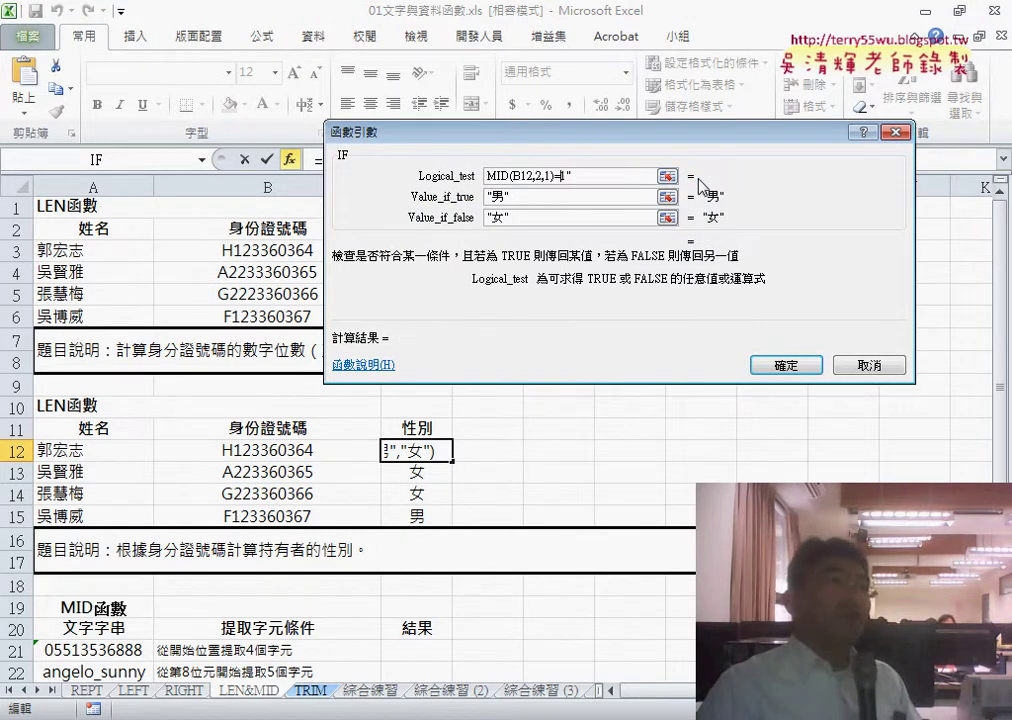
{"action": "key", "text": "BackSpace"}
{"action": "key", "text": "Right"}
{"action": "key", "text": "BackSpace"}
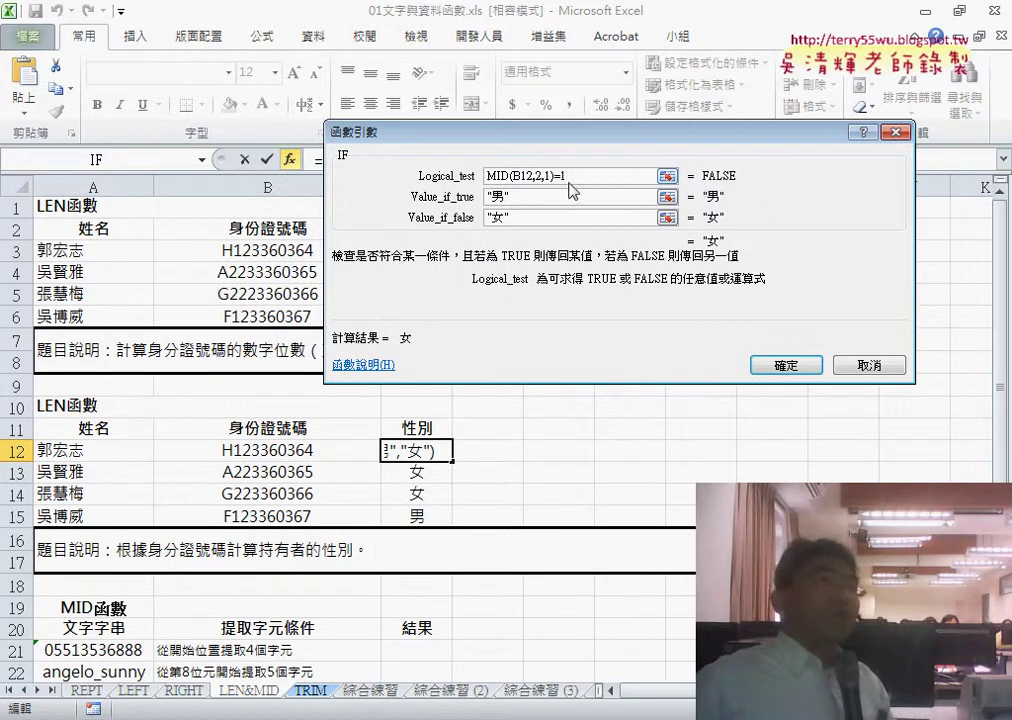
{"action": "double_click", "coordinate": [600, 180]}
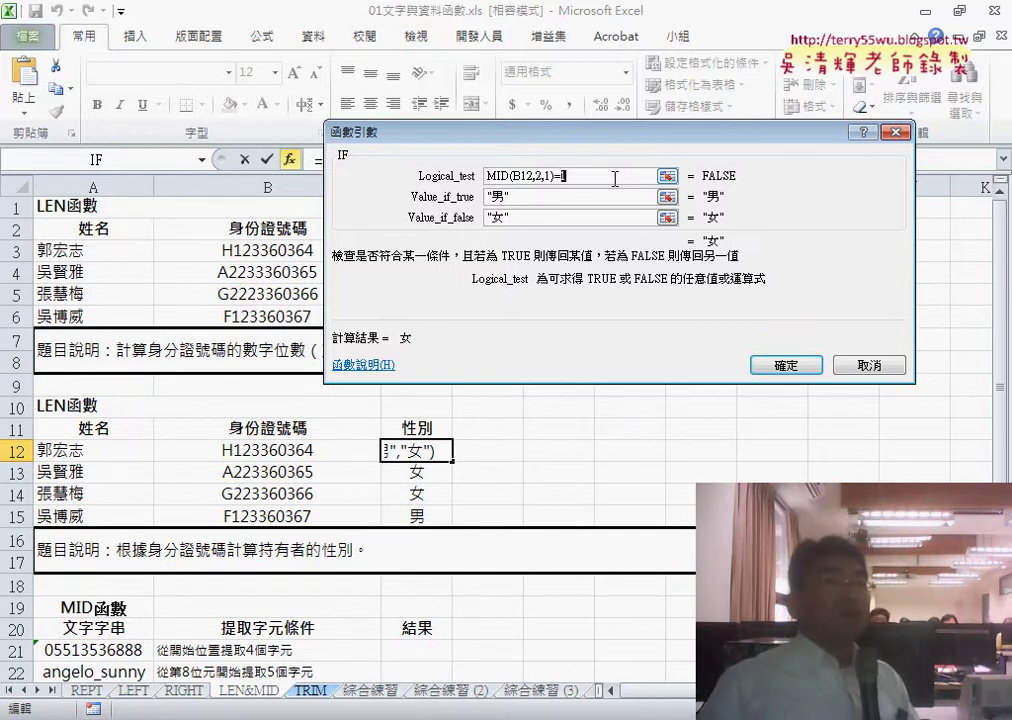
{"action": "key", "text": "Return"}
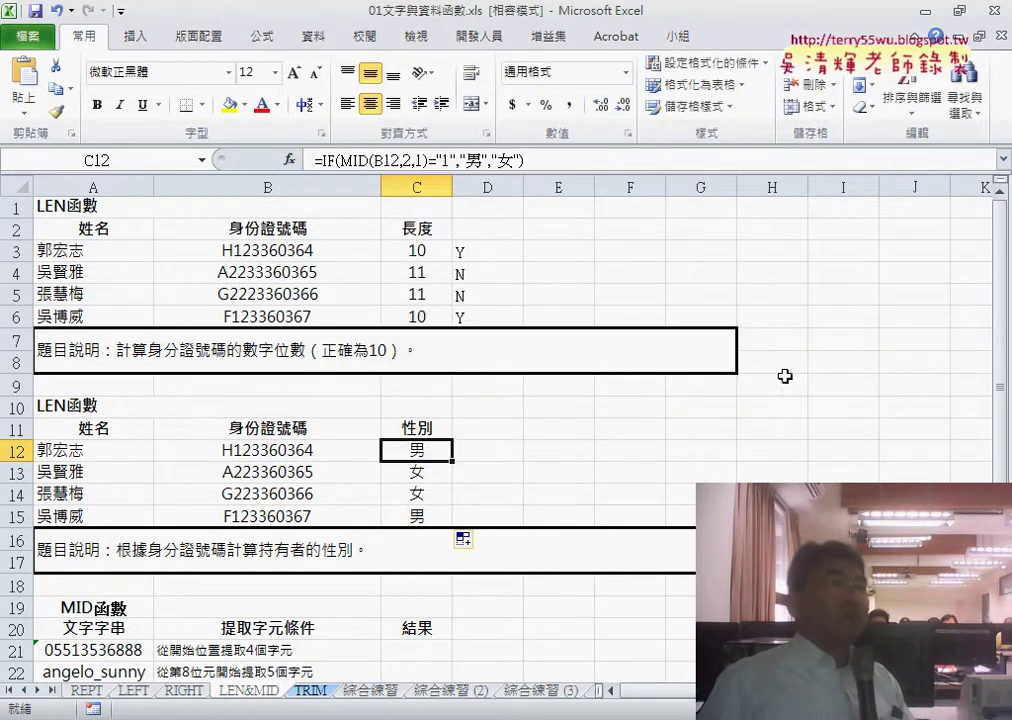
{"action": "left_click", "coordinate": [510, 445]}
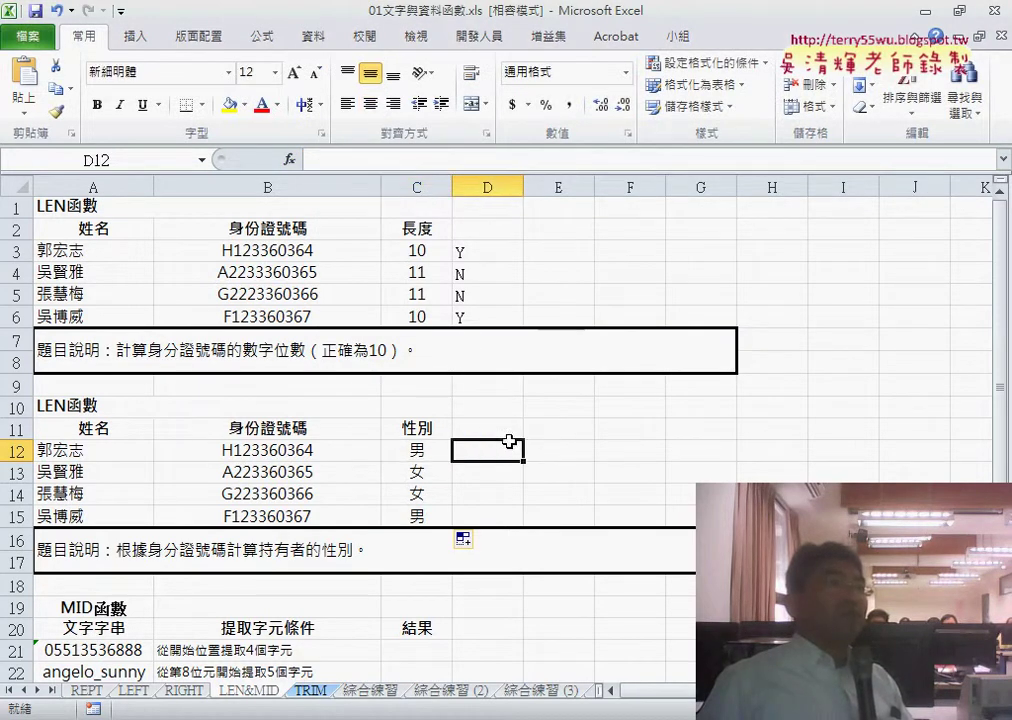
Browse the text functions BAHTTEXT, CHAR and VALUE, then cancel without inserting anything.
{"action": "left_click", "coordinate": [289, 160]}
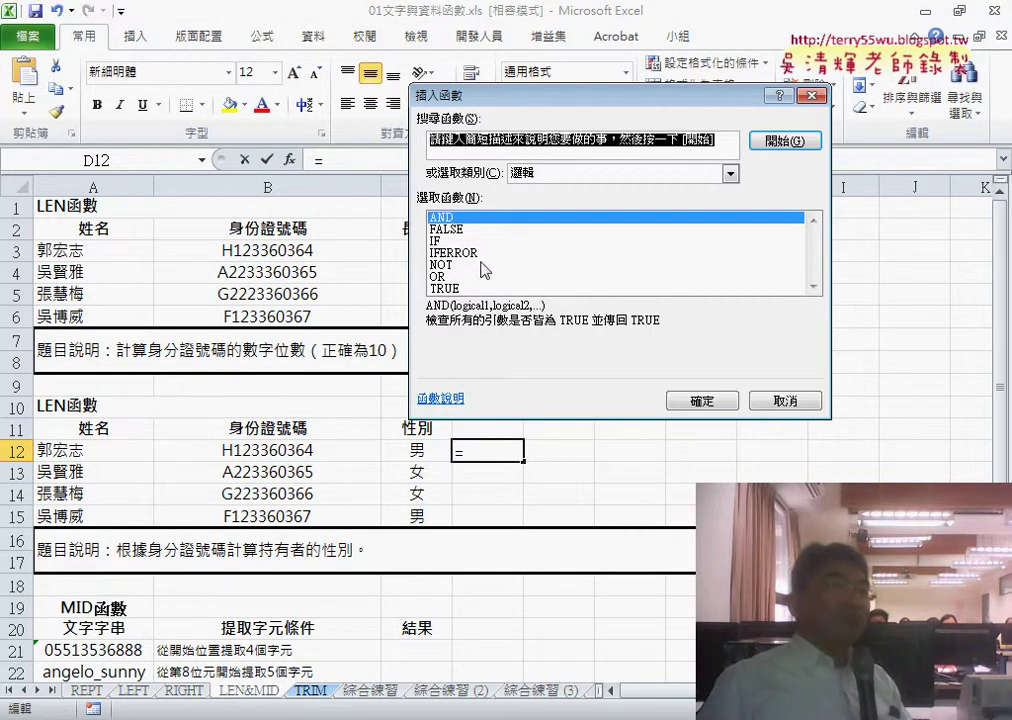
{"action": "left_click", "coordinate": [545, 173]}
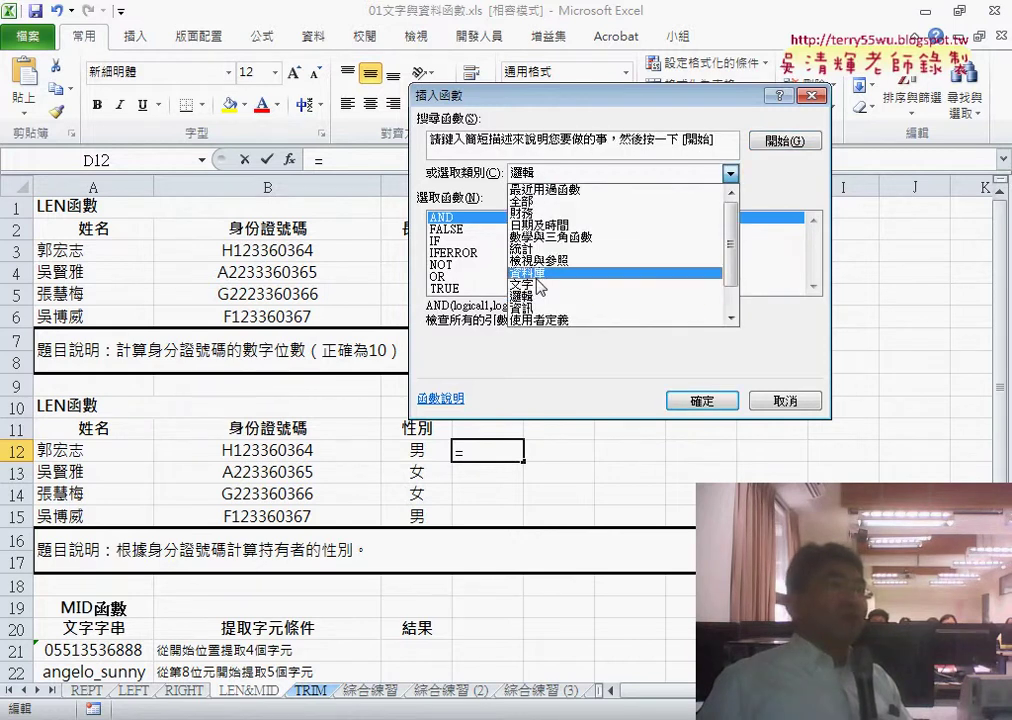
{"action": "left_click", "coordinate": [538, 286]}
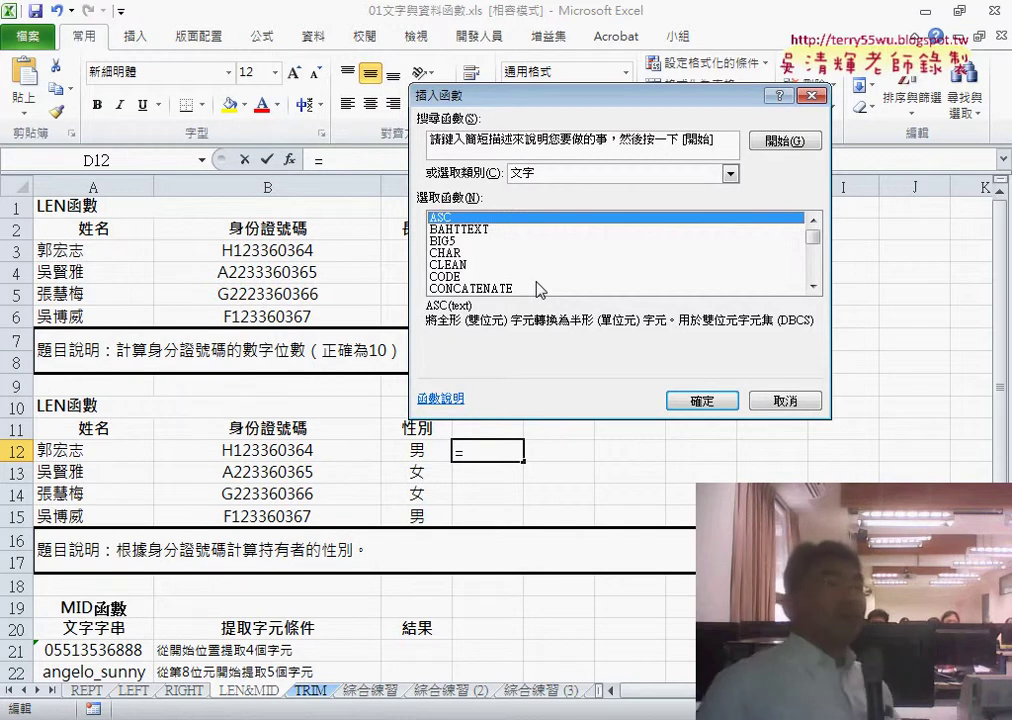
{"action": "left_click", "coordinate": [480, 230]}
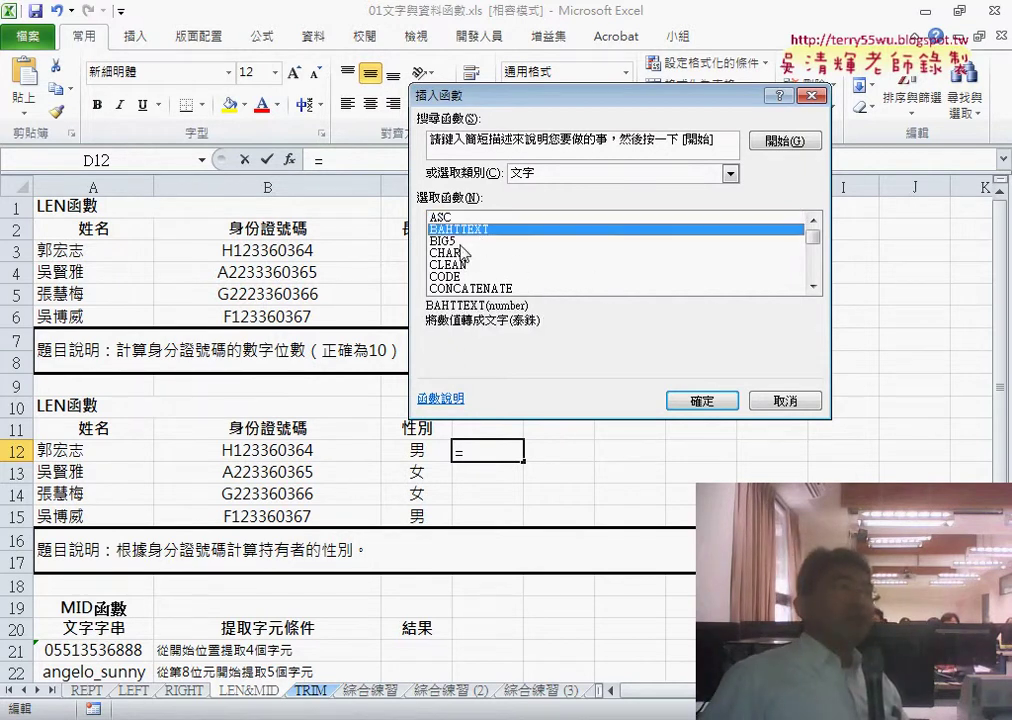
{"action": "left_click", "coordinate": [461, 243]}
{"action": "left_click", "coordinate": [460, 255]}
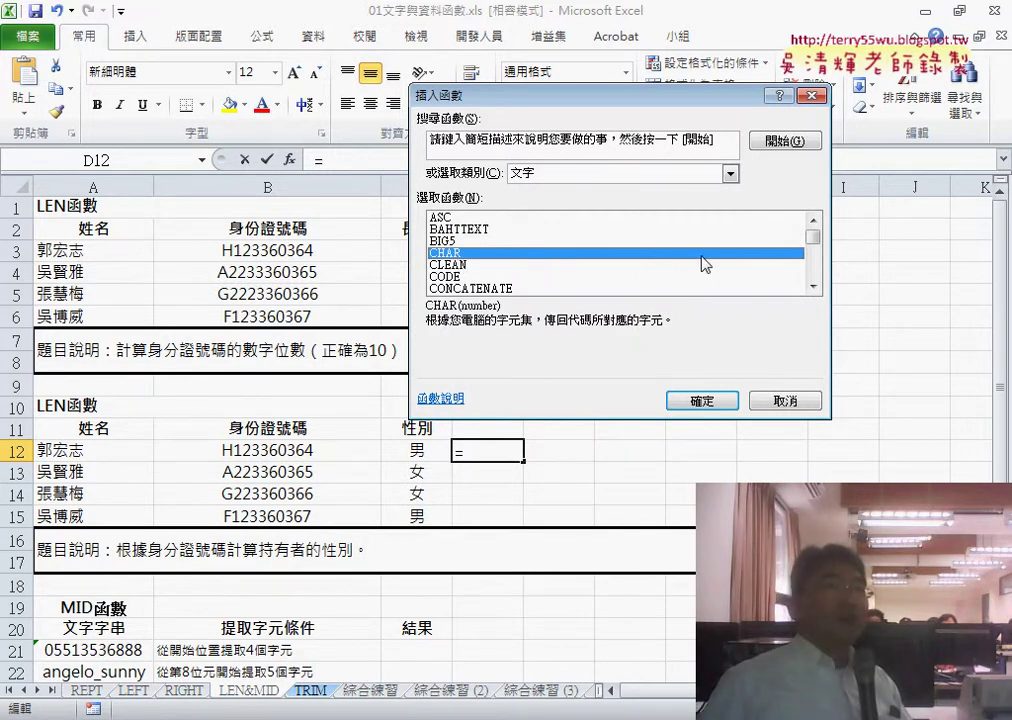
{"action": "left_click_drag", "start_coordinate": [813, 237], "coordinate": [812, 272]}
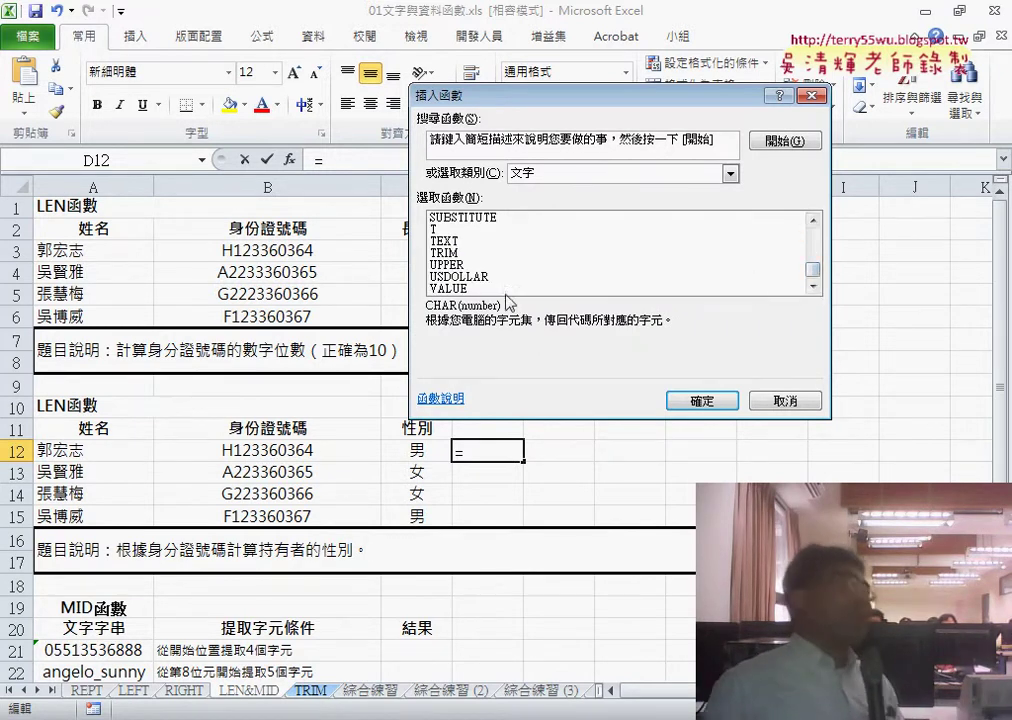
{"action": "left_click", "coordinate": [465, 289]}
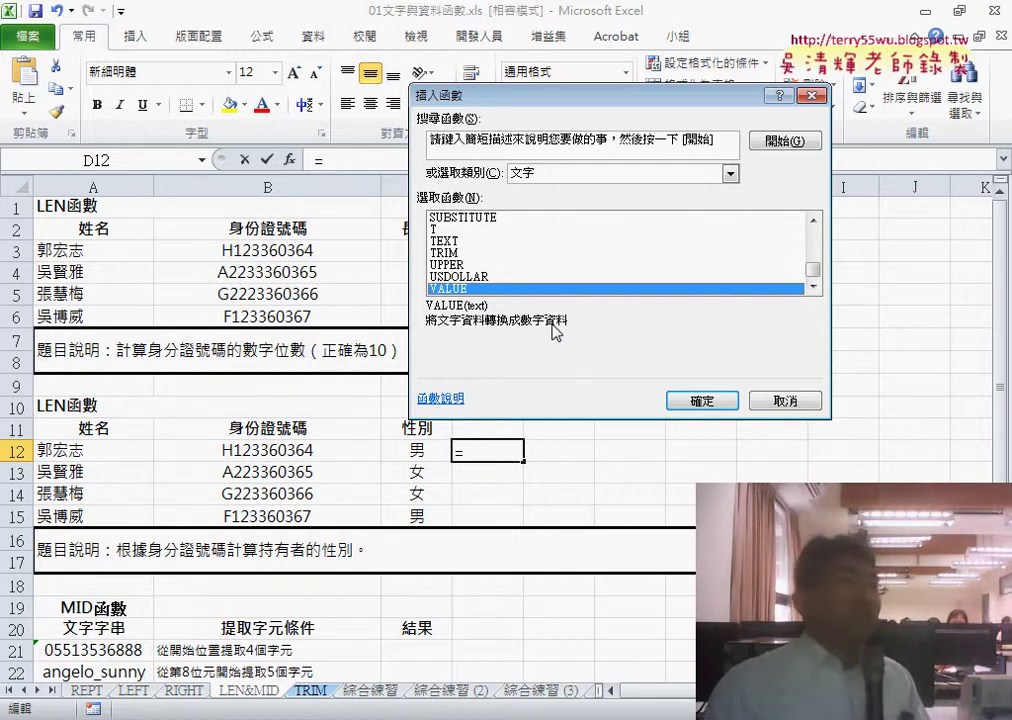
{"action": "left_click", "coordinate": [783, 404]}
{"action": "left_click", "coordinate": [417, 453]}
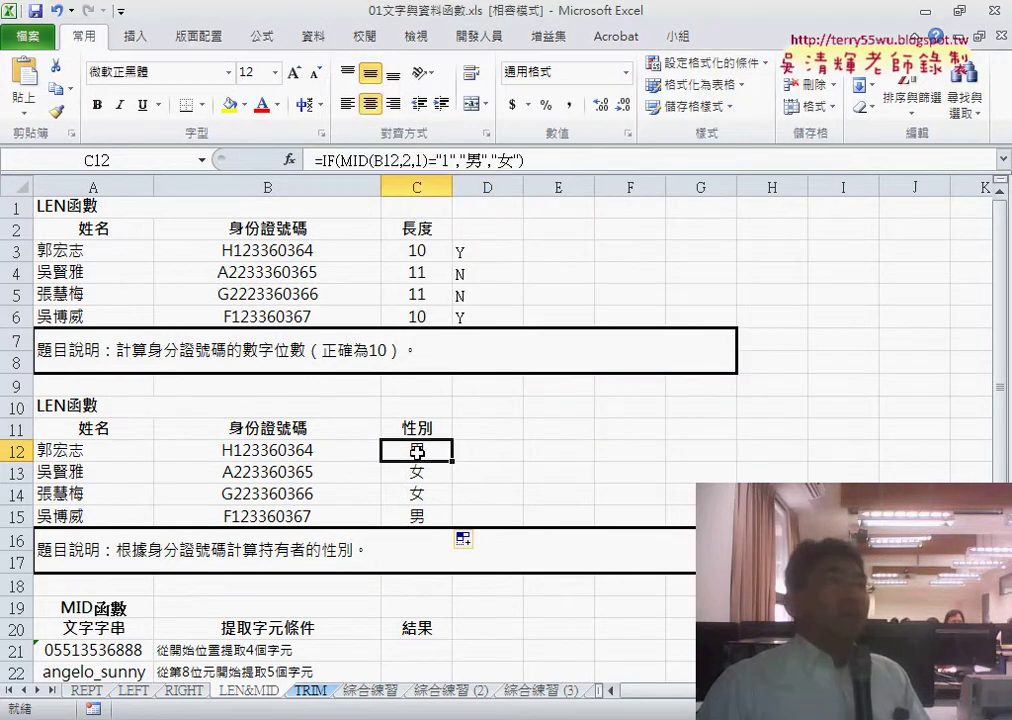
In C12's IF arguments, unquote the 1 and start wrapping MID(B12,2,1) in value().
{"action": "left_click", "coordinate": [336, 160]}
{"action": "left_click", "coordinate": [289, 159]}
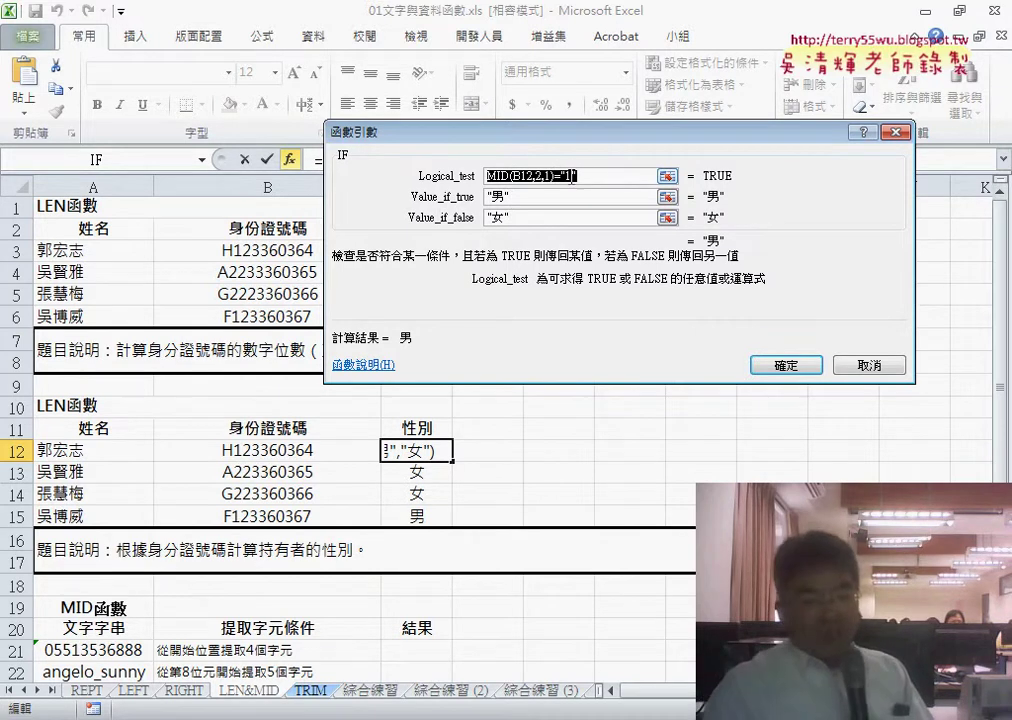
{"action": "left_click", "coordinate": [557, 176]}
{"action": "key", "text": "BackSpace"}
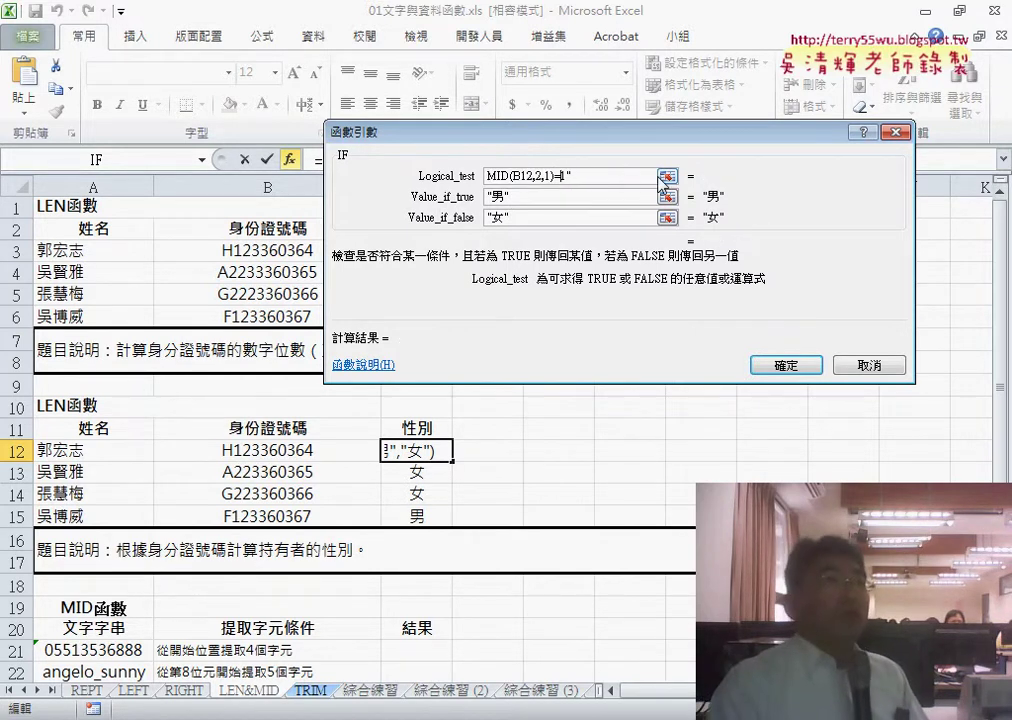
{"action": "key", "text": "Delete"}
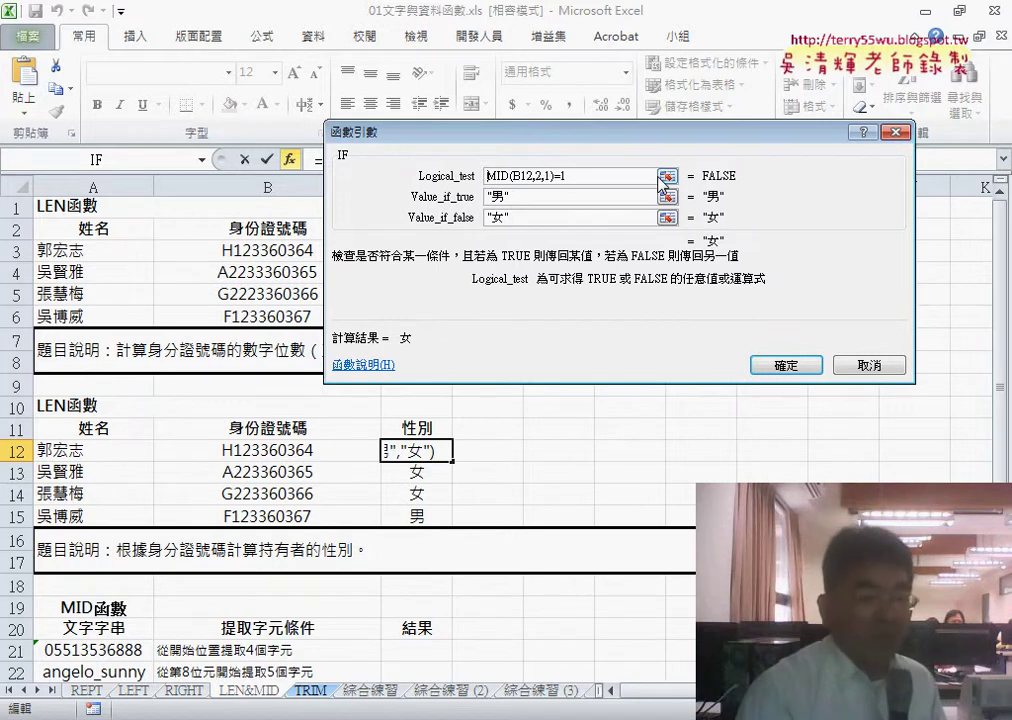
{"action": "key", "text": "Home"}
{"action": "type", "text": "("}
{"action": "key", "text": "BackSpace"}
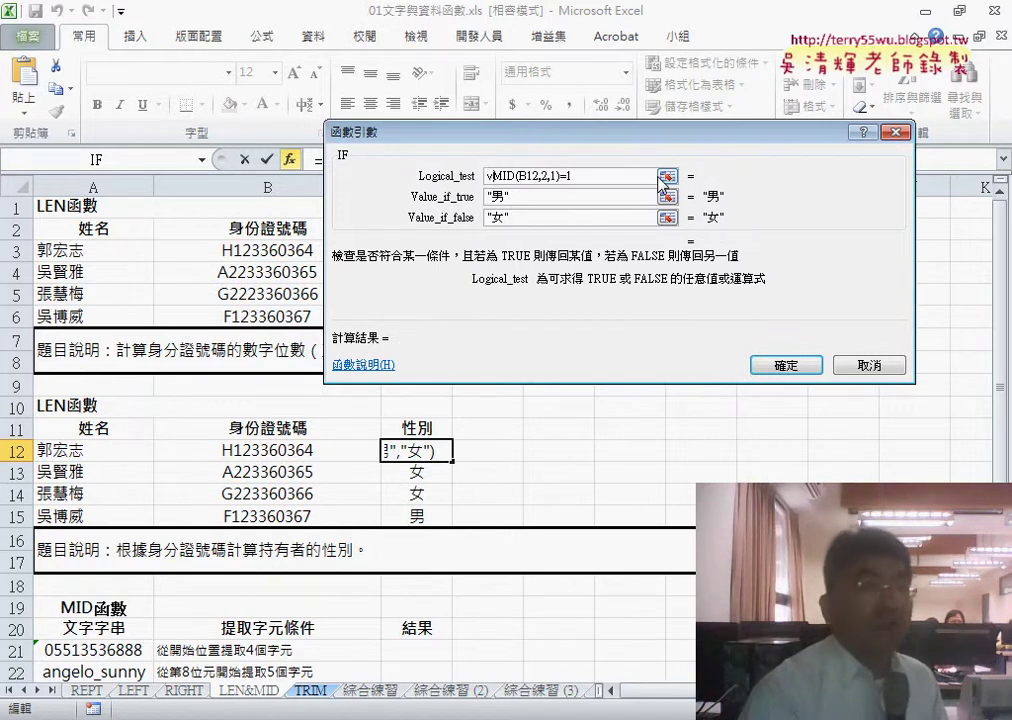
{"action": "type", "text": "value("}
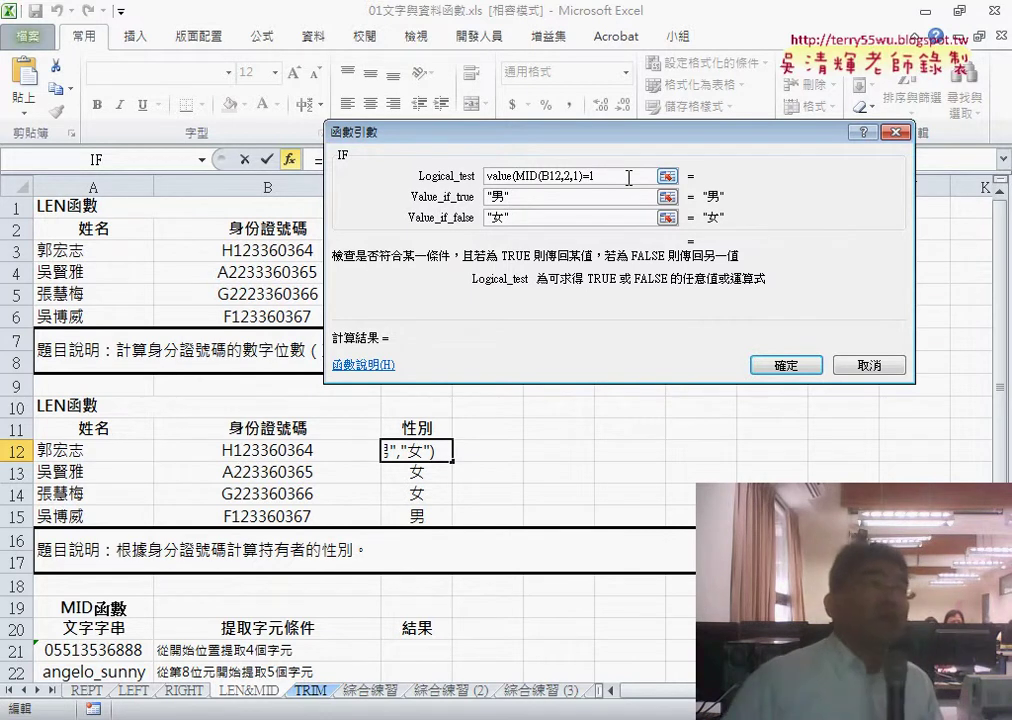
{"action": "type", "text": ")"}
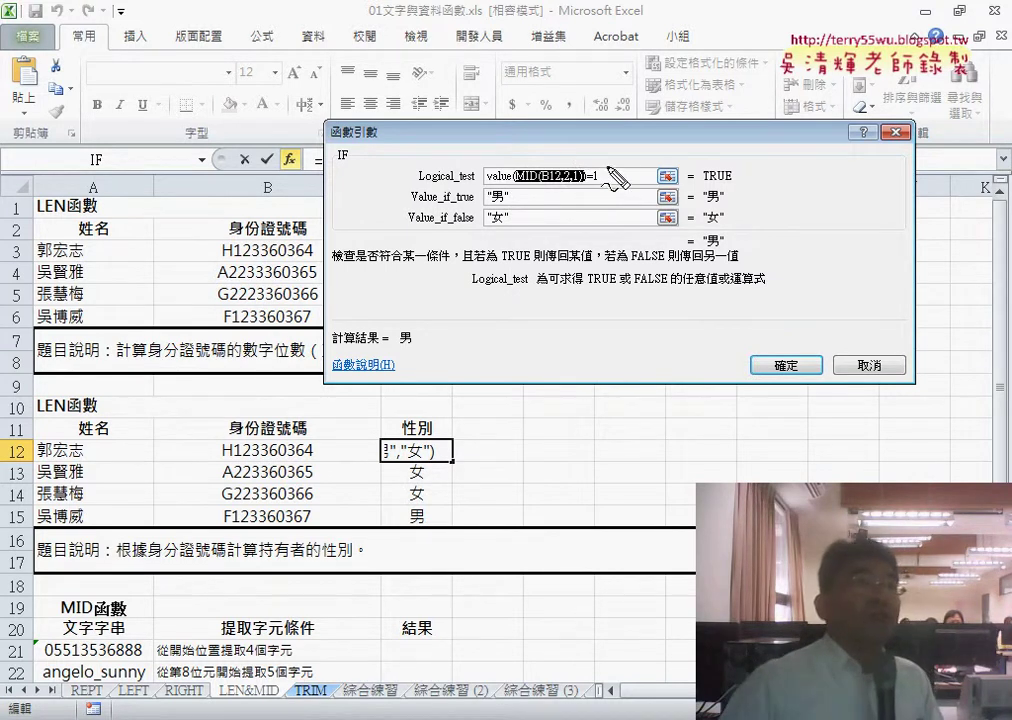
Sketch explanatory pen notes, clear them, and cancel the IF edits so C12 stays unchanged.
{"action": "left_click_drag", "start_coordinate": [556, 112], "coordinate": [580, 128]}
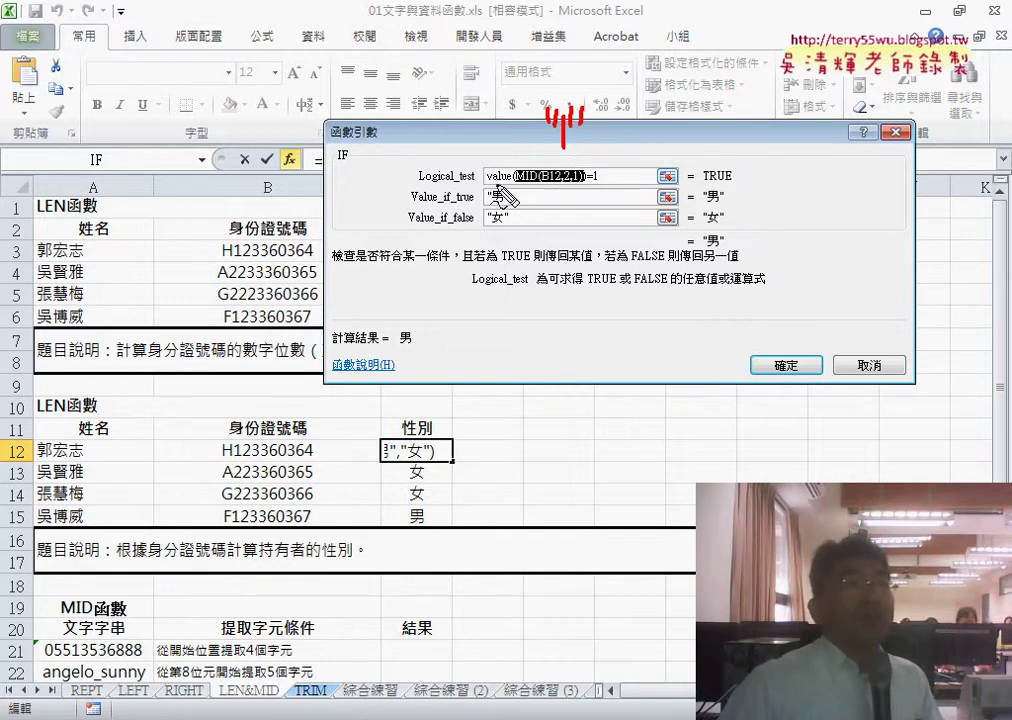
{"action": "left_click_drag", "start_coordinate": [598, 126], "coordinate": [630, 124]}
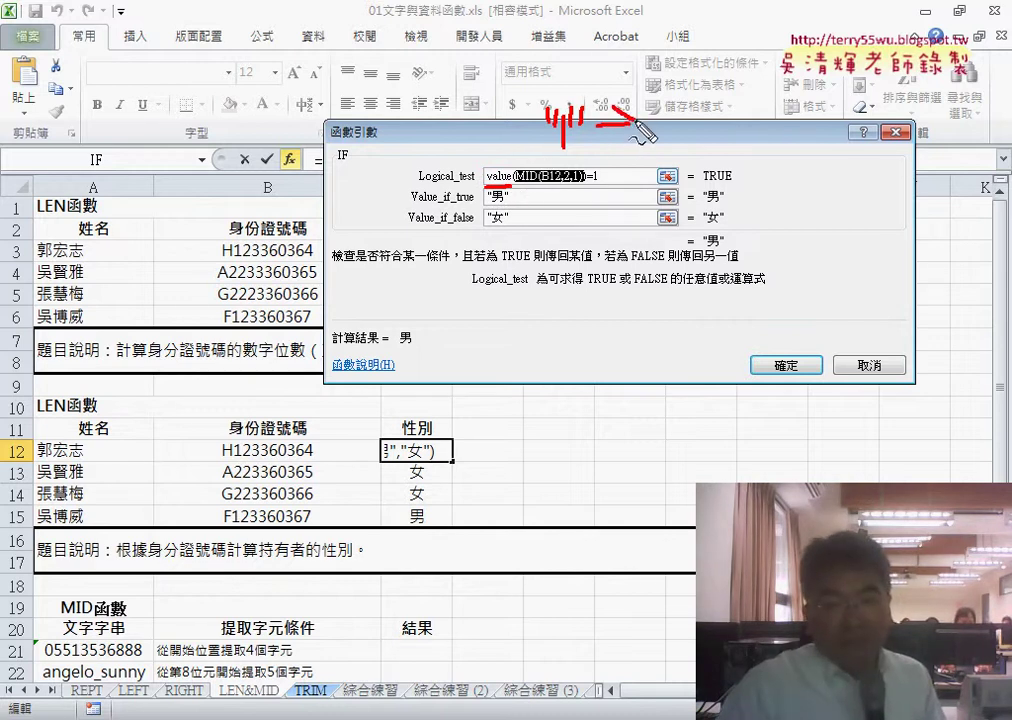
{"action": "left_click_drag", "start_coordinate": [660, 108], "coordinate": [660, 137]}
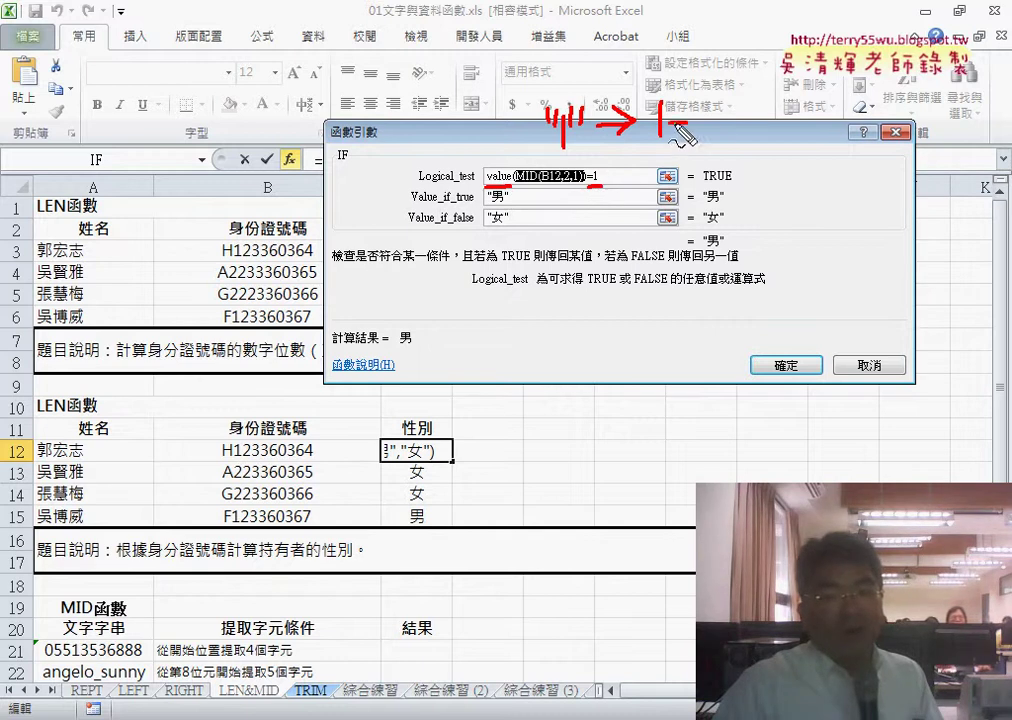
{"action": "left_click_drag", "start_coordinate": [728, 110], "coordinate": [730, 142]}
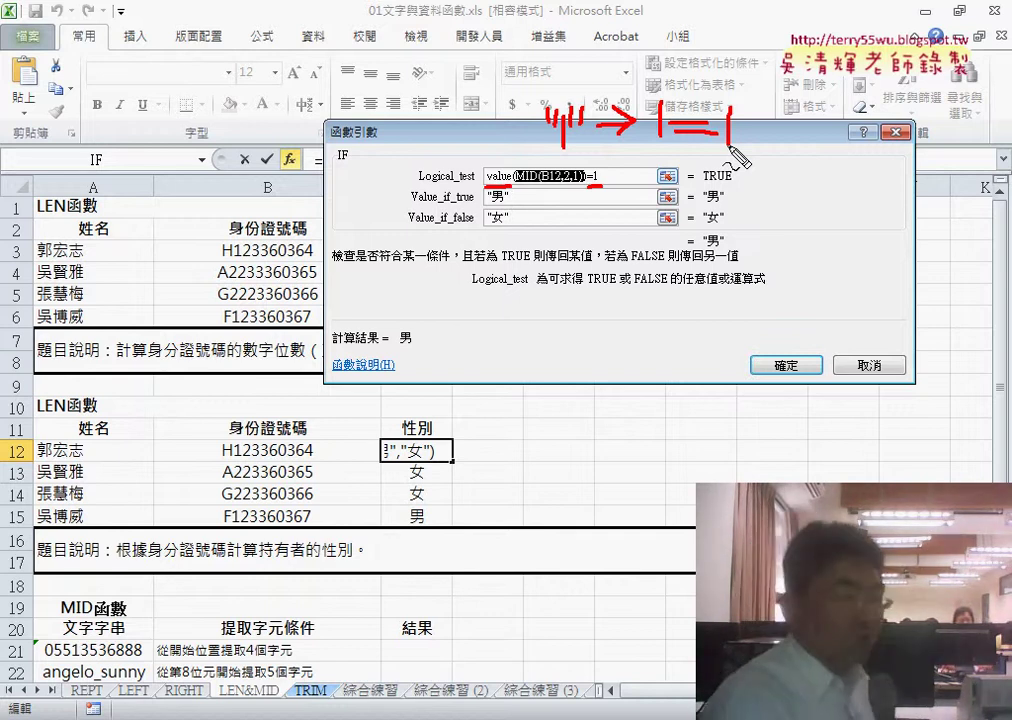
{"action": "key", "text": "Escape"}
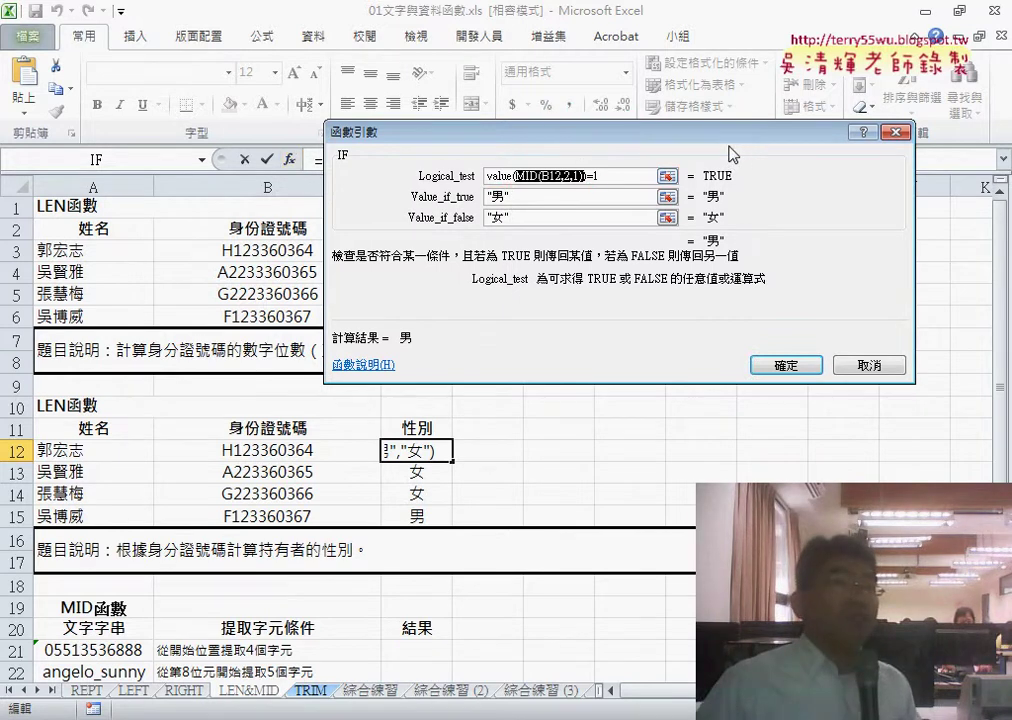
{"action": "left_click", "coordinate": [869, 367]}
{"action": "scroll", "coordinate": [603, 478], "scroll_direction": "down", "scroll_amount": 2}
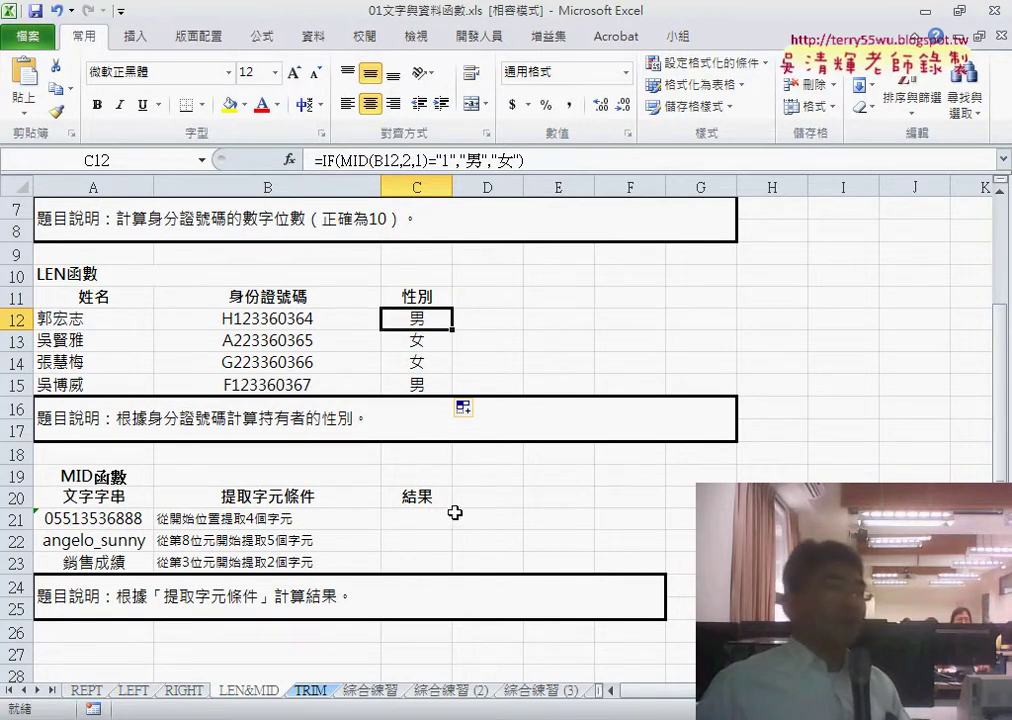
Select C21 and pick MID from the text function list.
{"action": "left_click", "coordinate": [426, 522]}
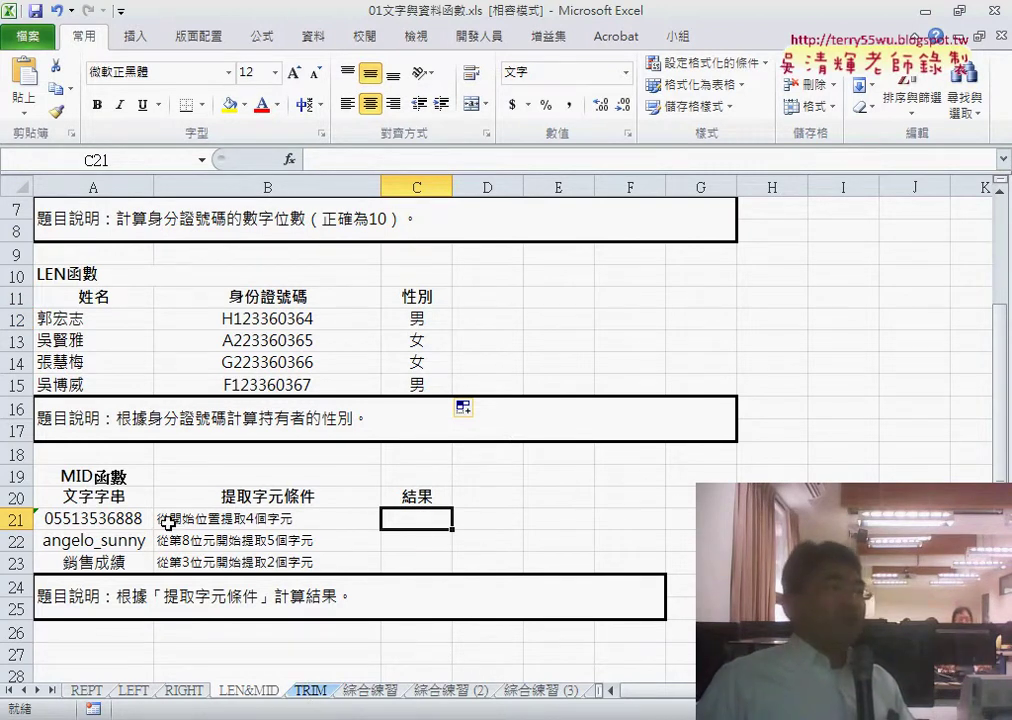
{"action": "left_click", "coordinate": [295, 162]}
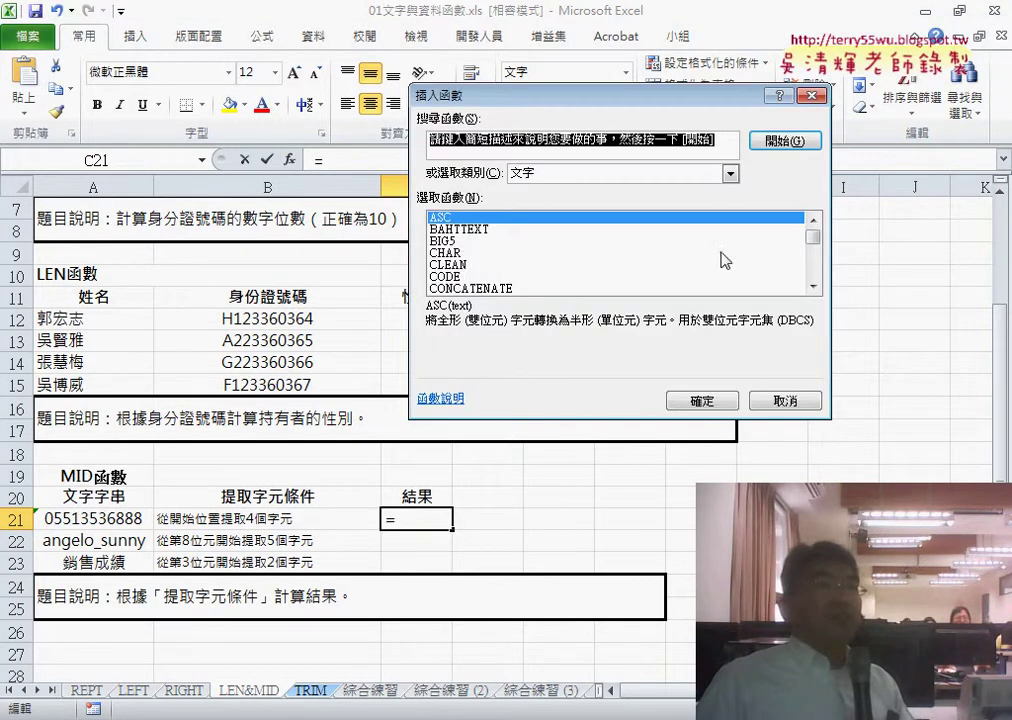
{"action": "left_click_drag", "start_coordinate": [813, 237], "coordinate": [814, 260]}
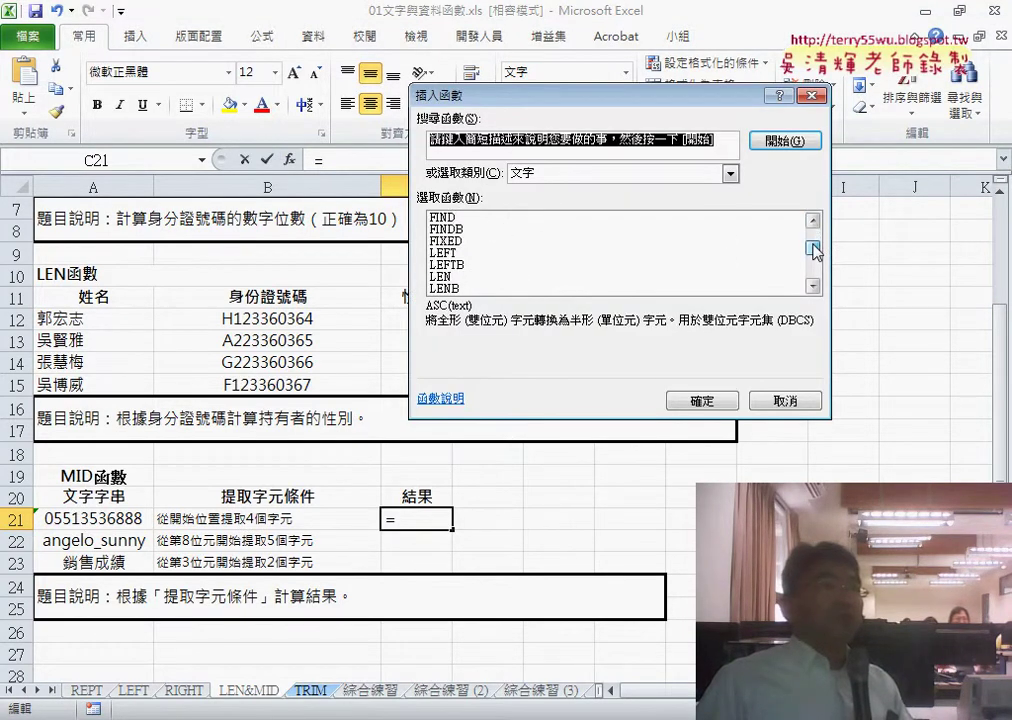
{"action": "double_click", "coordinate": [428, 230]}
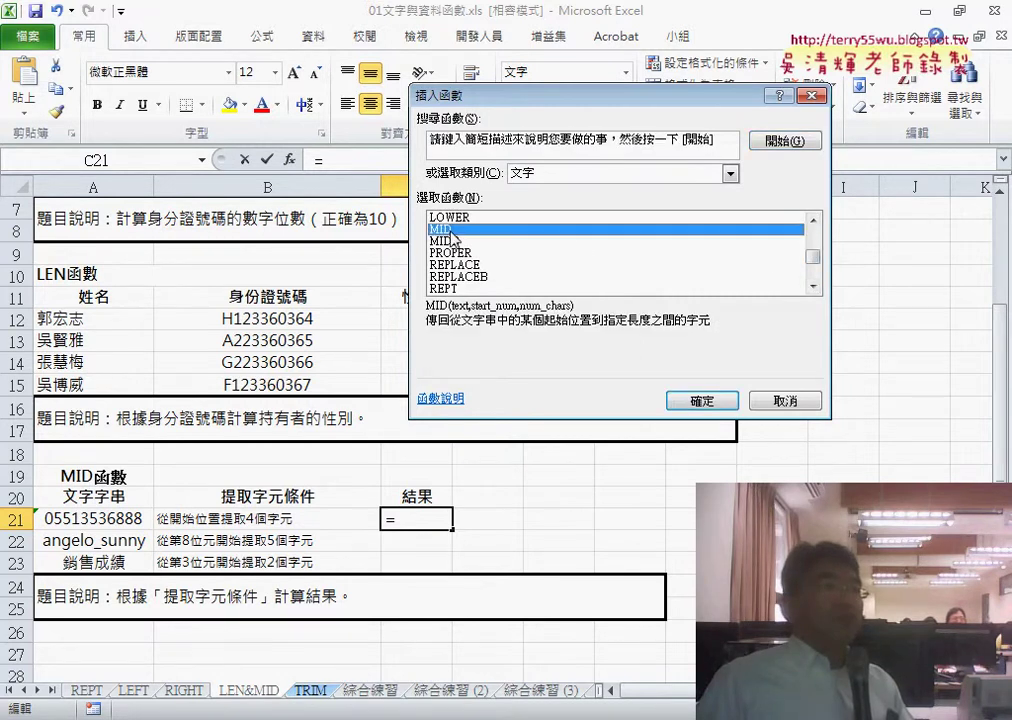
Enter =MID(A21,1,4) in C21, taking 4 characters of A21 from position 1.
{"action": "left_click", "coordinate": [109, 519]}
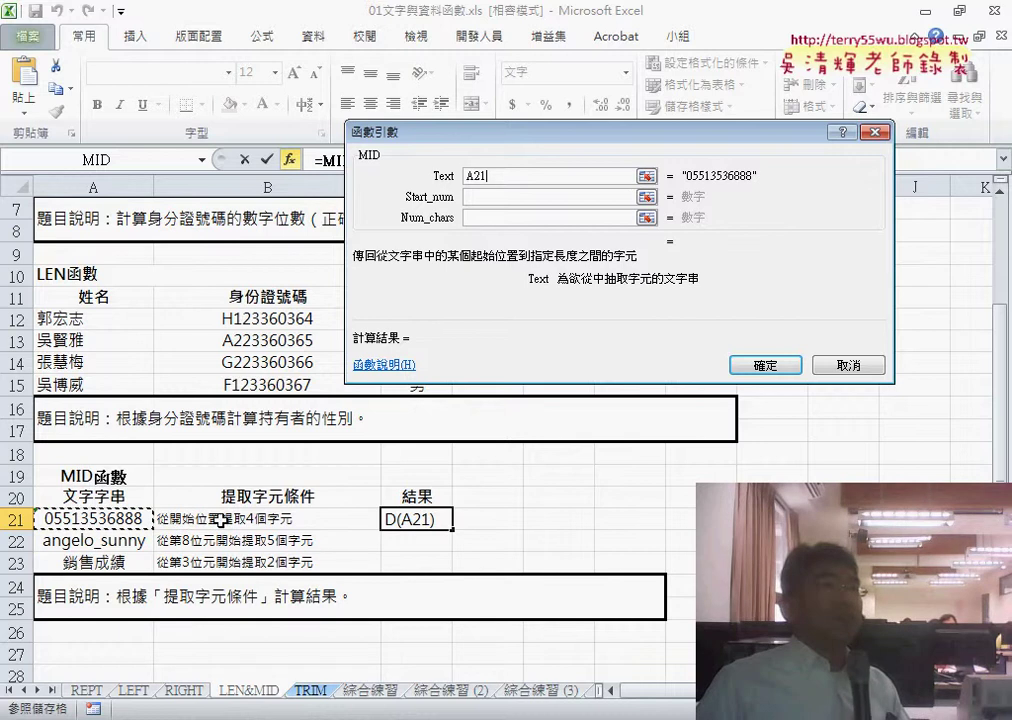
{"action": "left_click", "coordinate": [485, 198]}
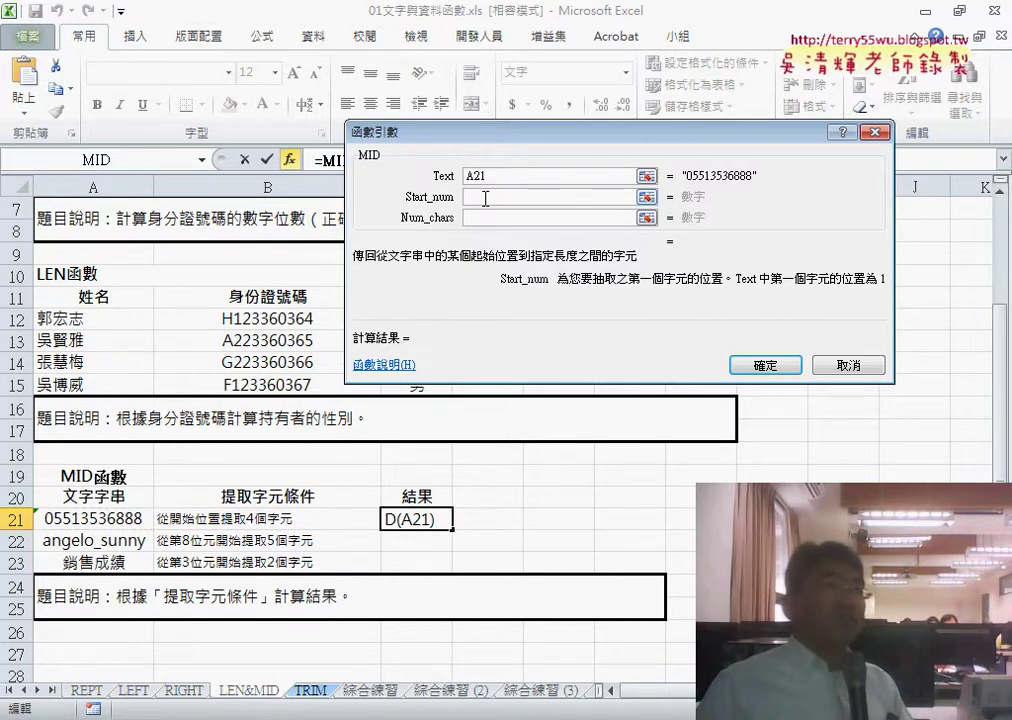
{"action": "type", "text": "1"}
{"action": "left_click", "coordinate": [485, 218]}
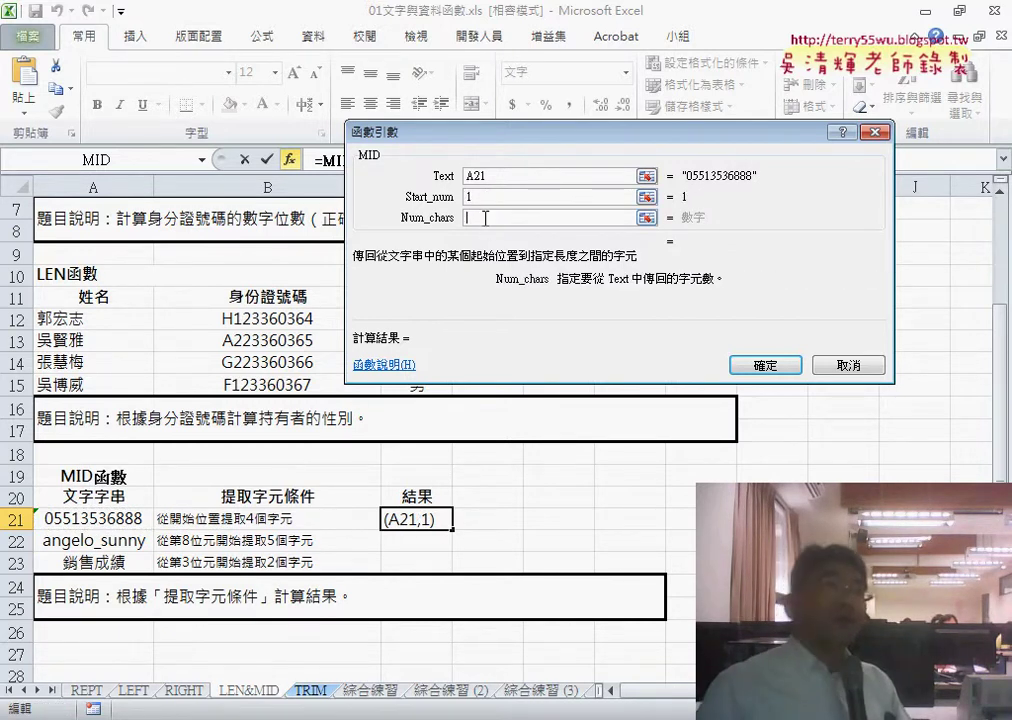
{"action": "type", "text": "4"}
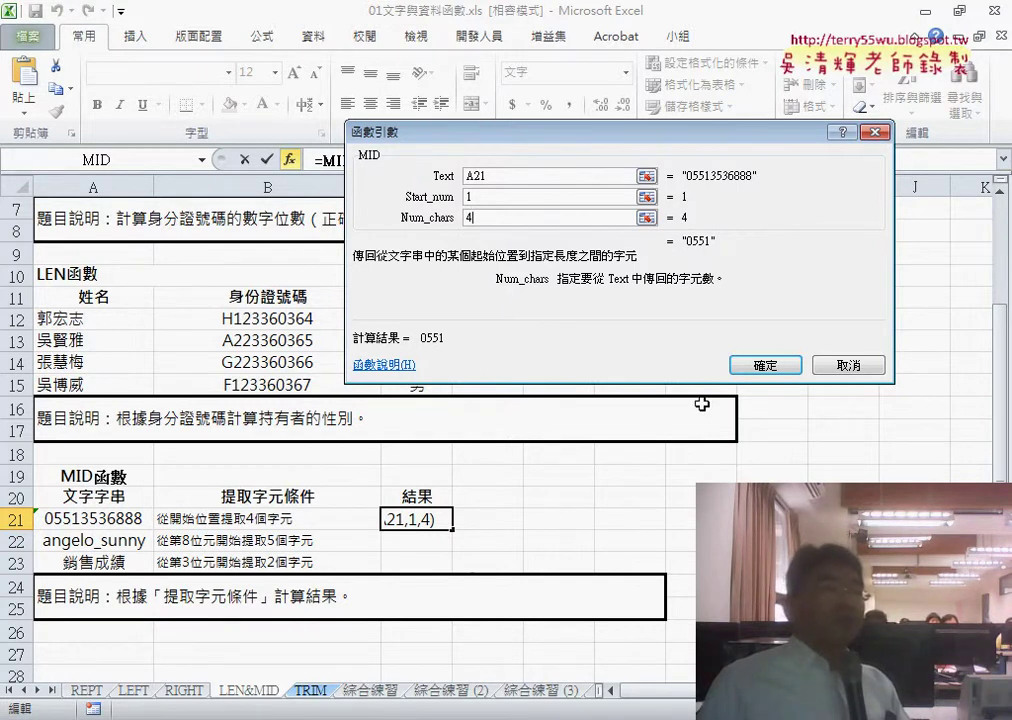
{"action": "left_click", "coordinate": [776, 369]}
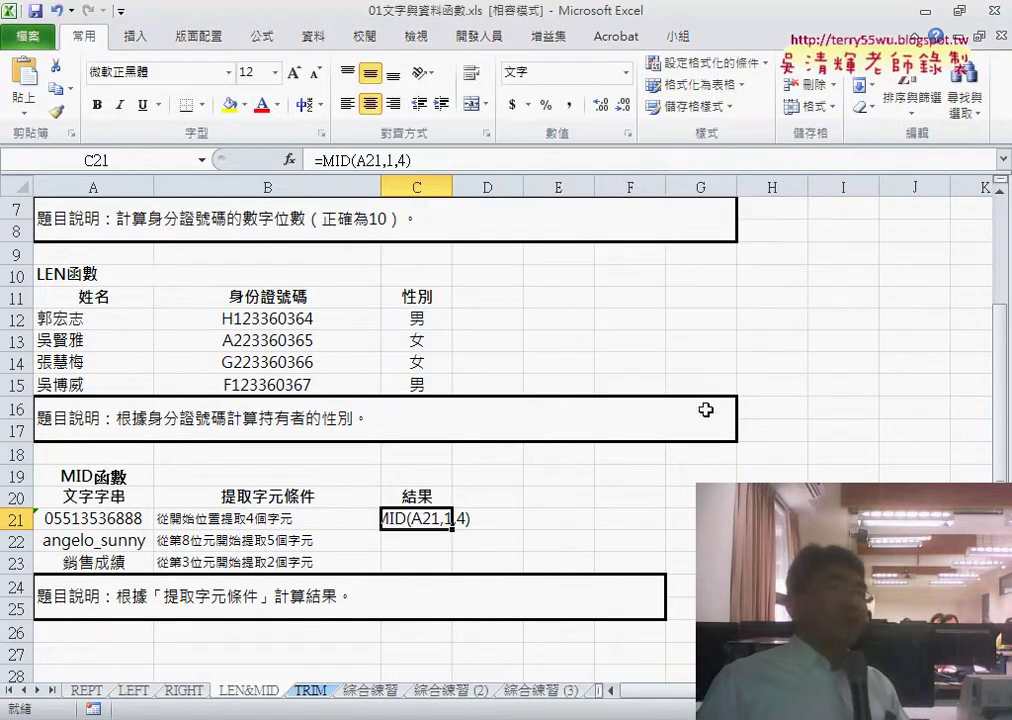
Change C21's number format from Text to General through Format Cells.
{"action": "right_click", "coordinate": [420, 518]}
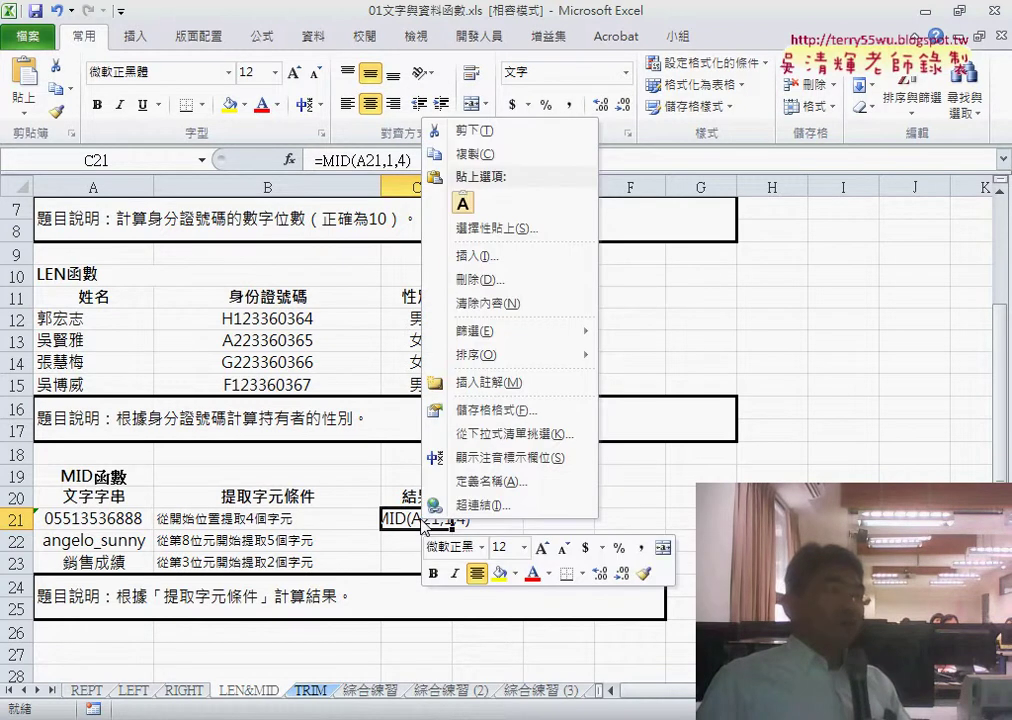
{"action": "left_click", "coordinate": [520, 412]}
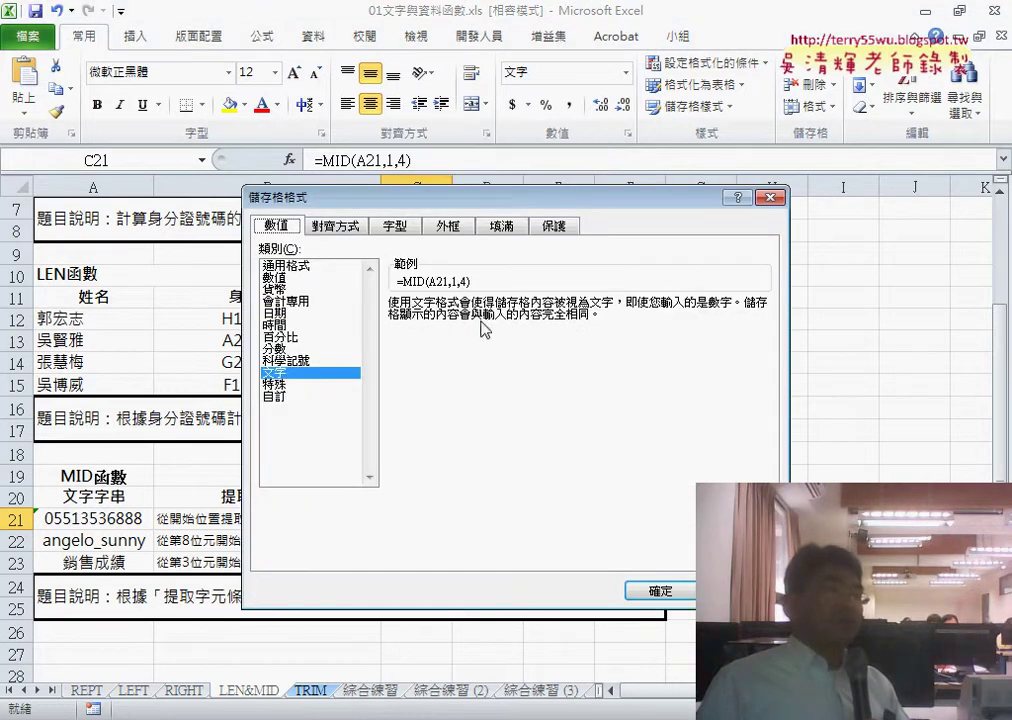
{"action": "left_click_drag", "start_coordinate": [502, 205], "coordinate": [735, 218]}
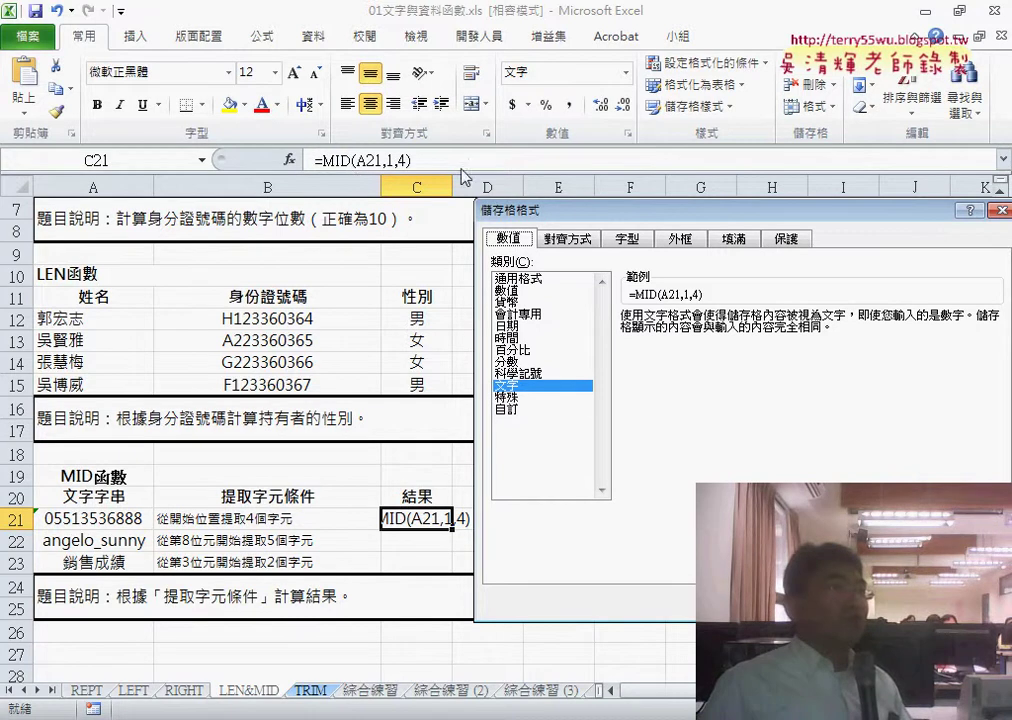
{"action": "left_click", "coordinate": [538, 280]}
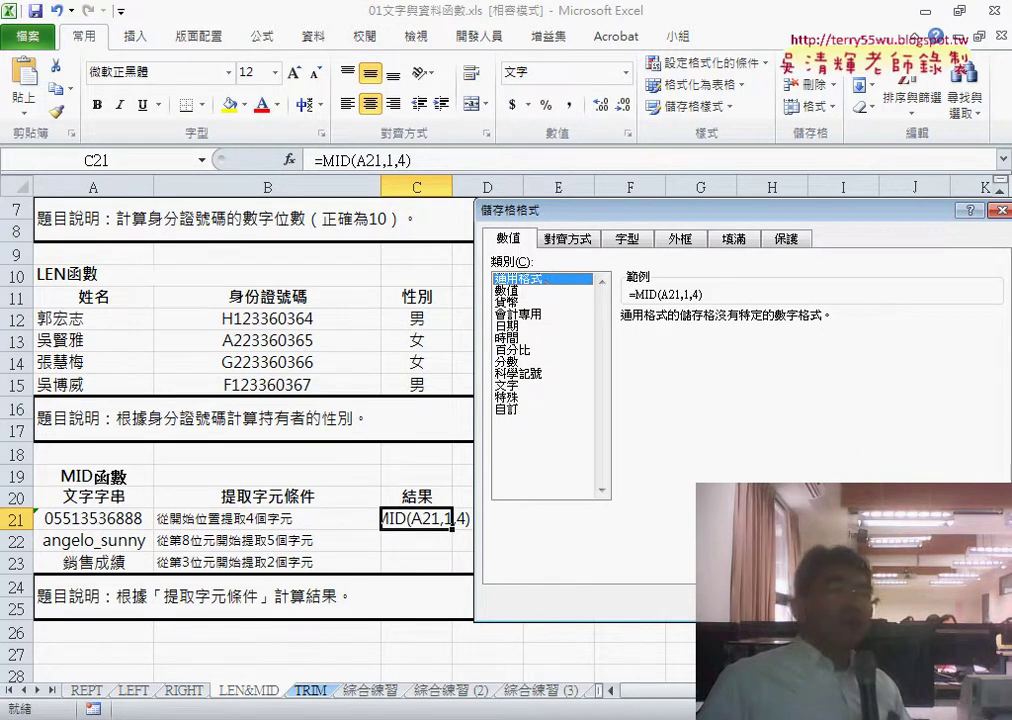
{"action": "key", "text": "Return"}
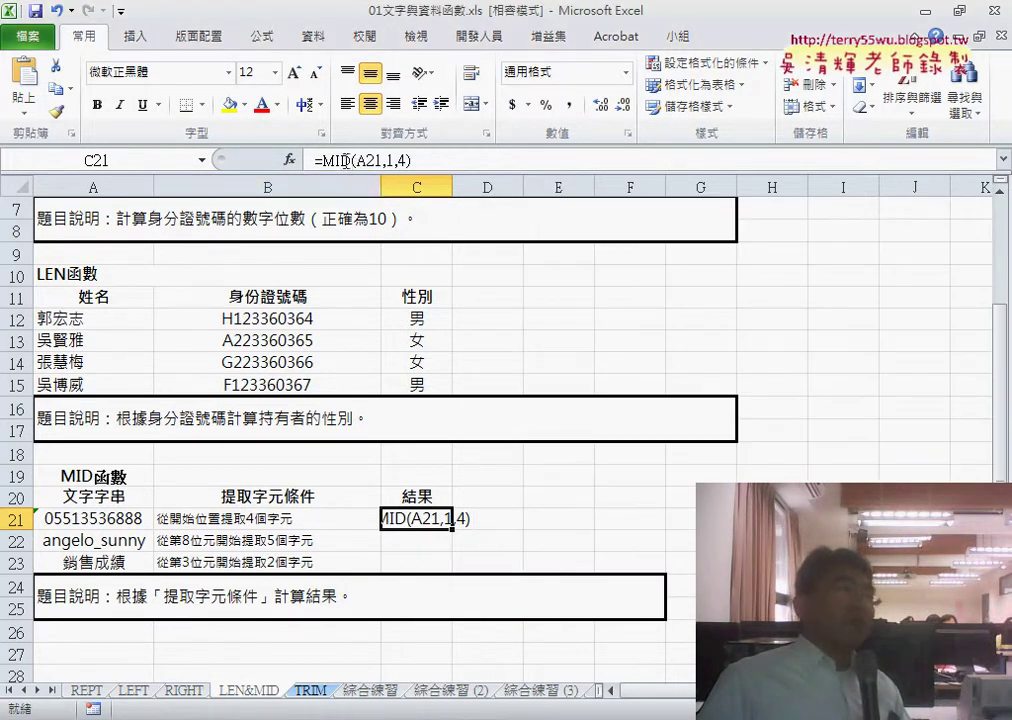
Re-enter C21's MID formula so it displays 0551, then compare Text and General formats without changing anything.
{"action": "left_click", "coordinate": [342, 160]}
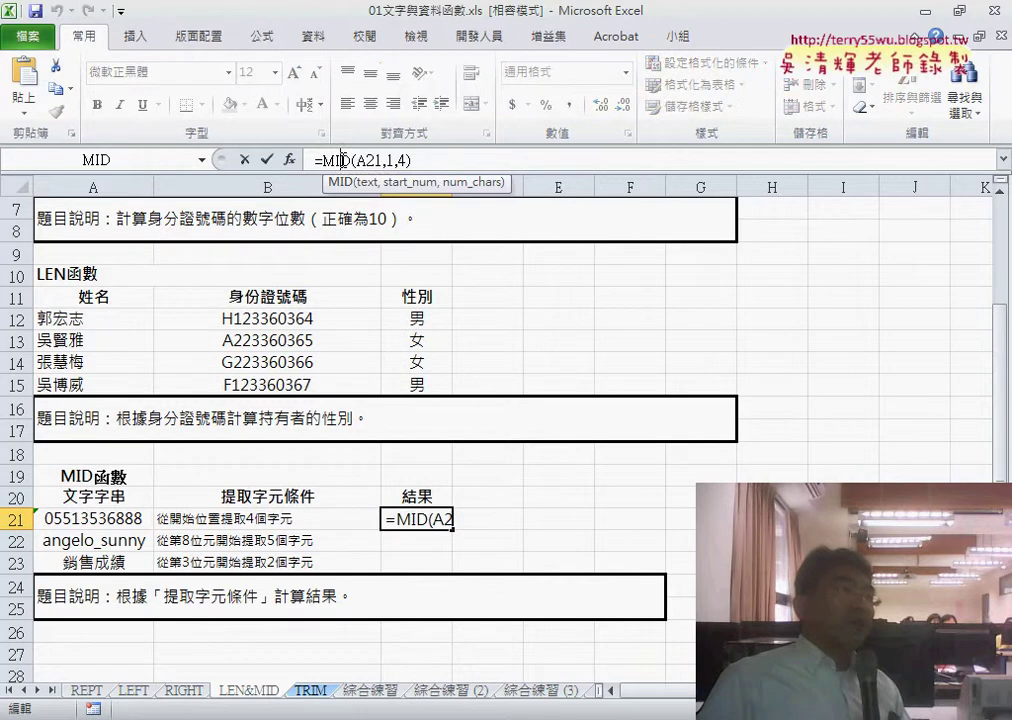
{"action": "left_click", "coordinate": [266, 166]}
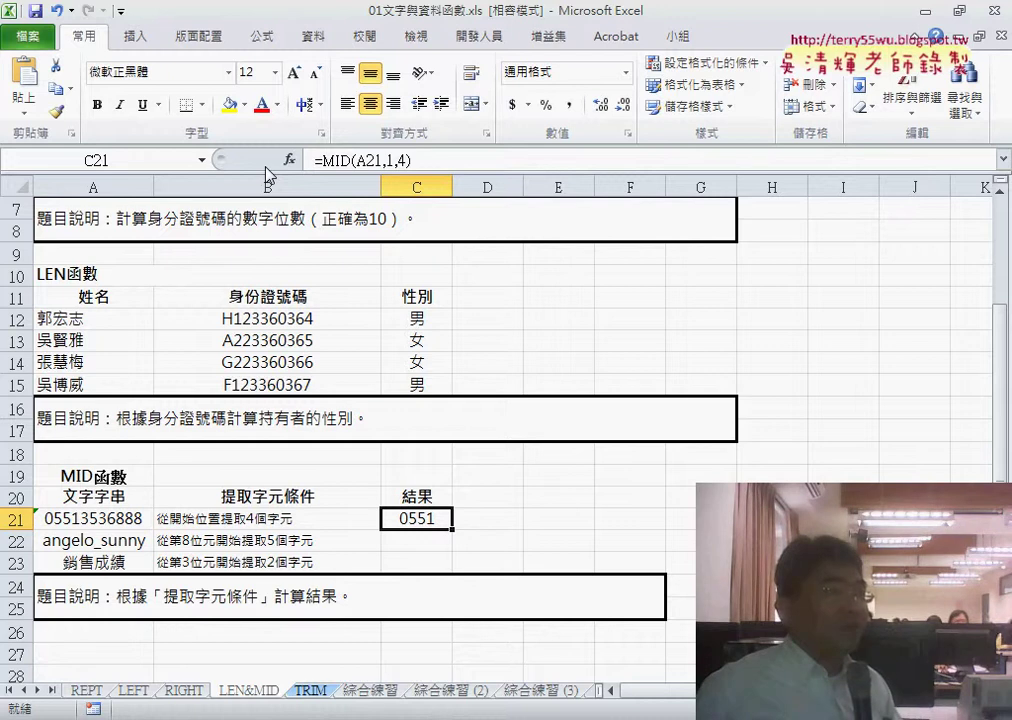
{"action": "right_click", "coordinate": [428, 515]}
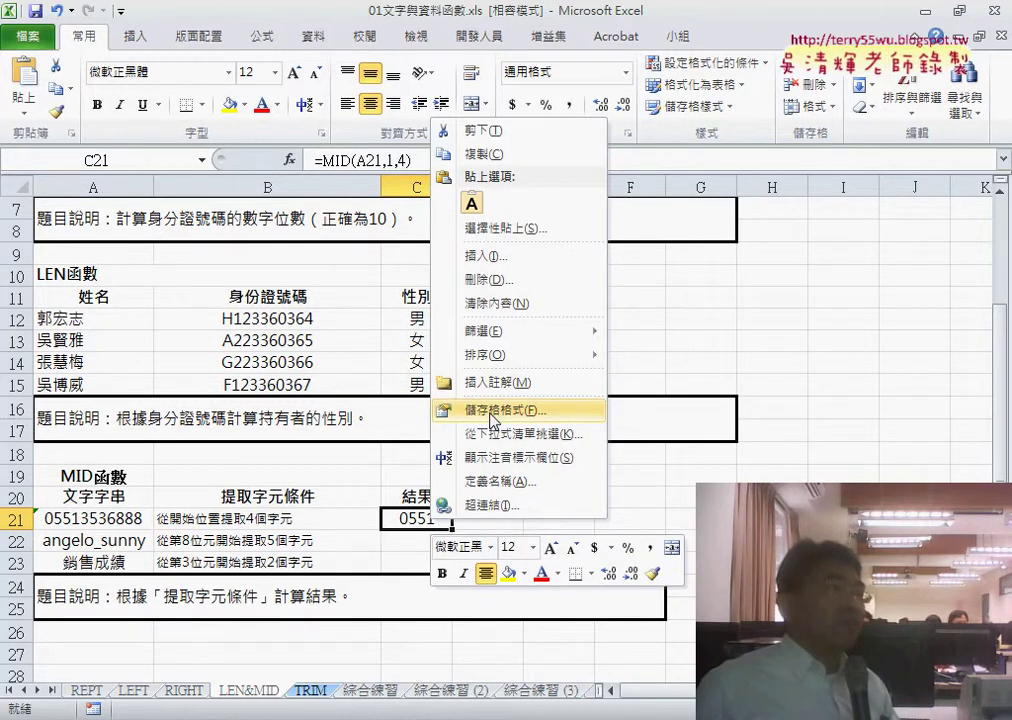
{"action": "left_click", "coordinate": [492, 412]}
{"action": "left_click", "coordinate": [275, 377]}
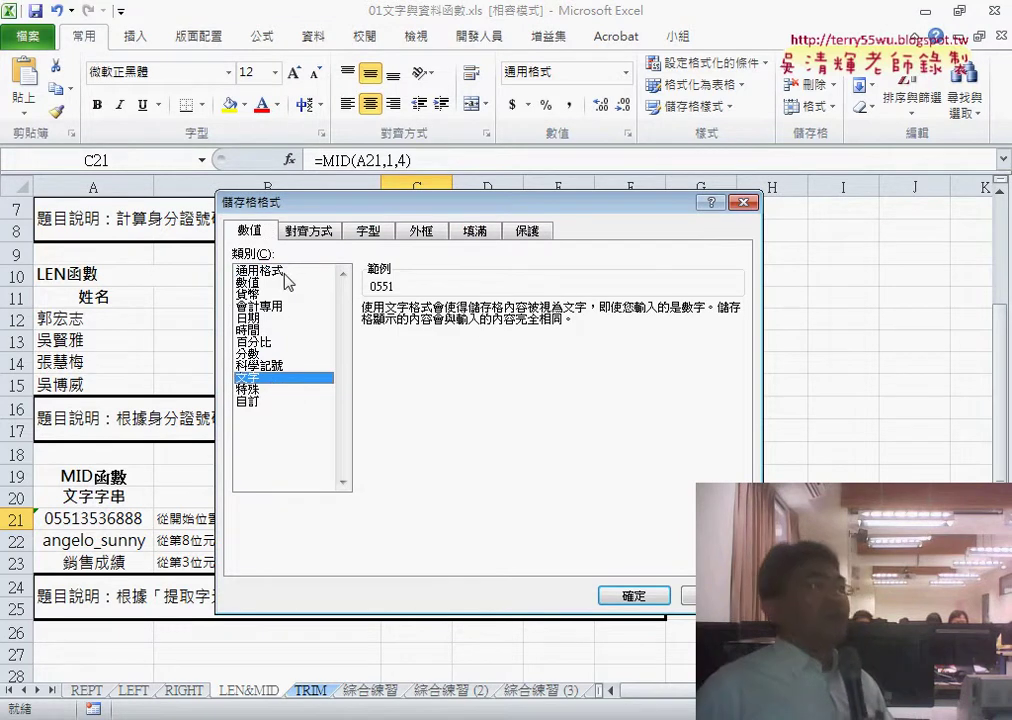
{"action": "left_click", "coordinate": [306, 272]}
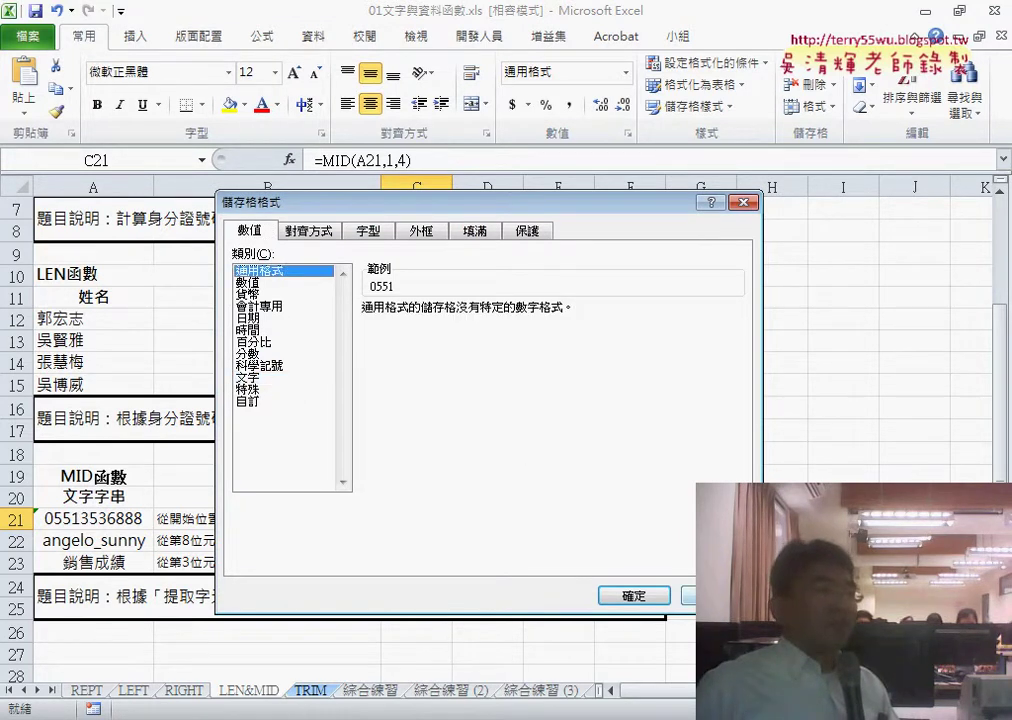
{"action": "key", "text": "Return"}
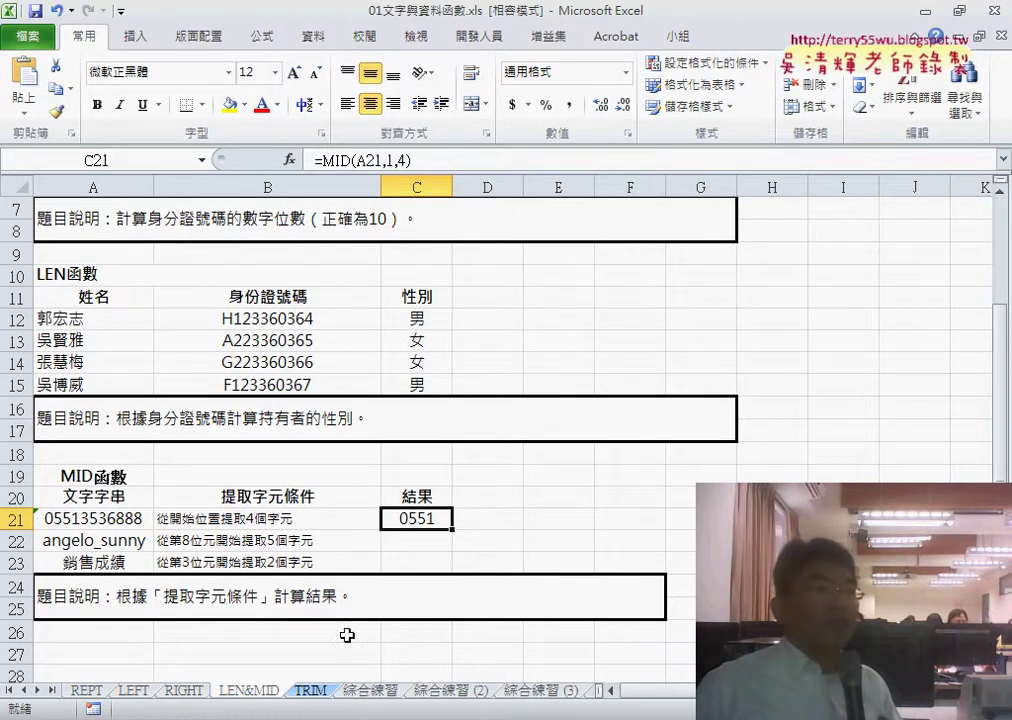
Switch to the 綜合練習 (3) worksheet.
{"action": "left_click", "coordinate": [368, 691]}
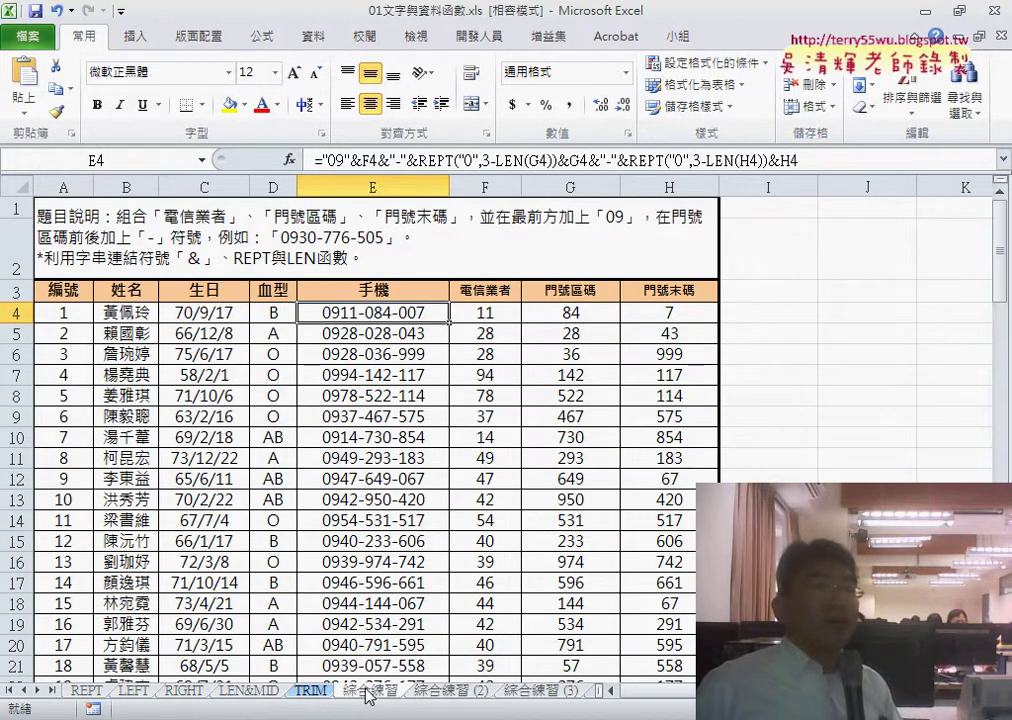
{"action": "left_click", "coordinate": [449, 690]}
{"action": "left_click", "coordinate": [536, 690]}
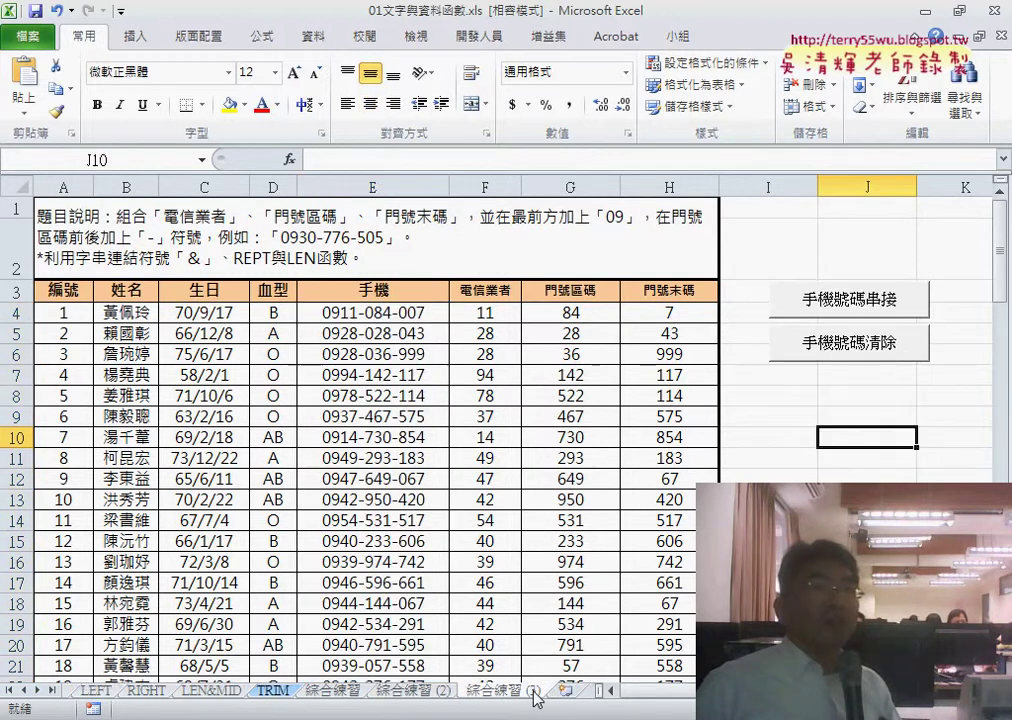
Run the 手機號碼串接 and 手機號碼清除 macros, leaving E4:E21 empty, and show the Developer tab.
{"action": "left_click", "coordinate": [795, 352]}
{"action": "left_click", "coordinate": [854, 308]}
{"action": "left_click", "coordinate": [846, 350]}
{"action": "left_click", "coordinate": [852, 308]}
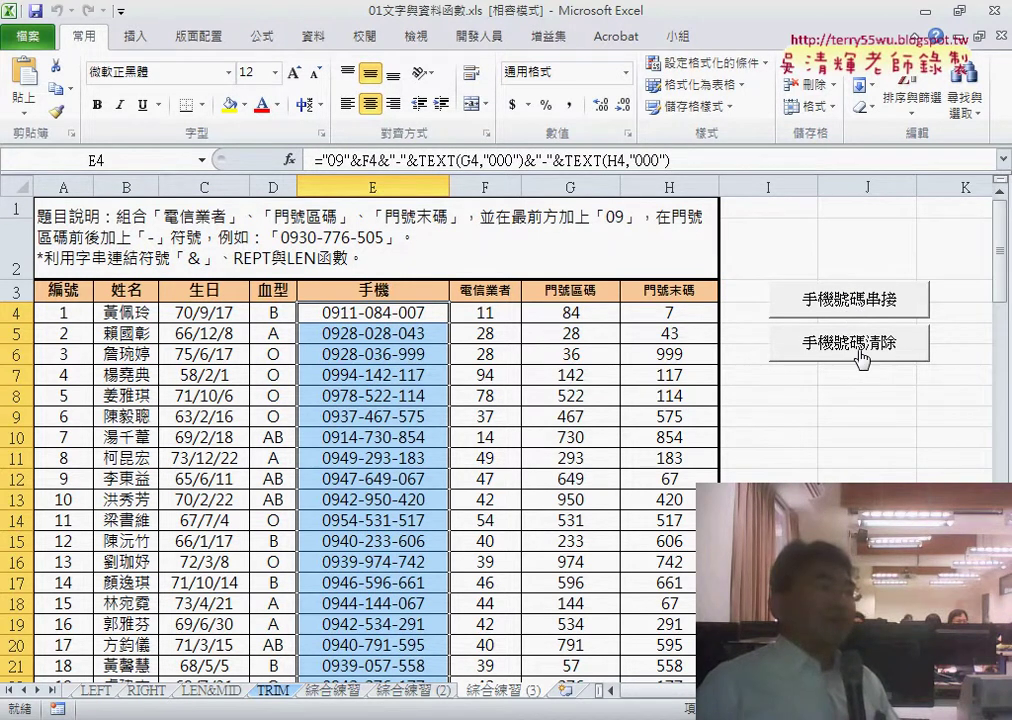
{"action": "left_click", "coordinate": [858, 350]}
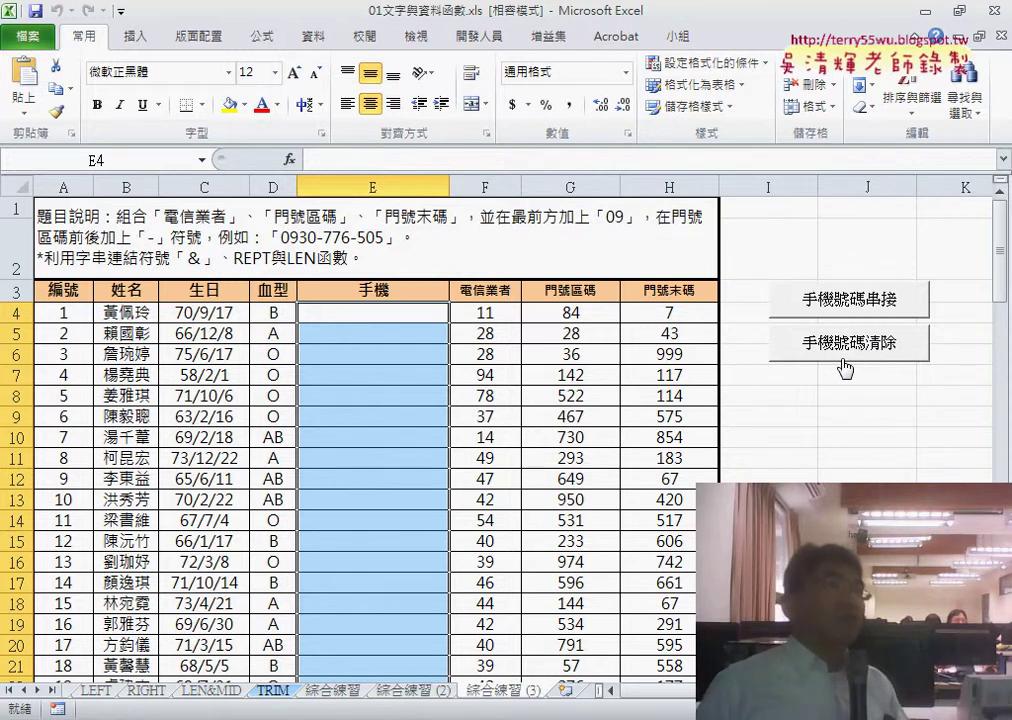
{"action": "left_click", "coordinate": [492, 50]}
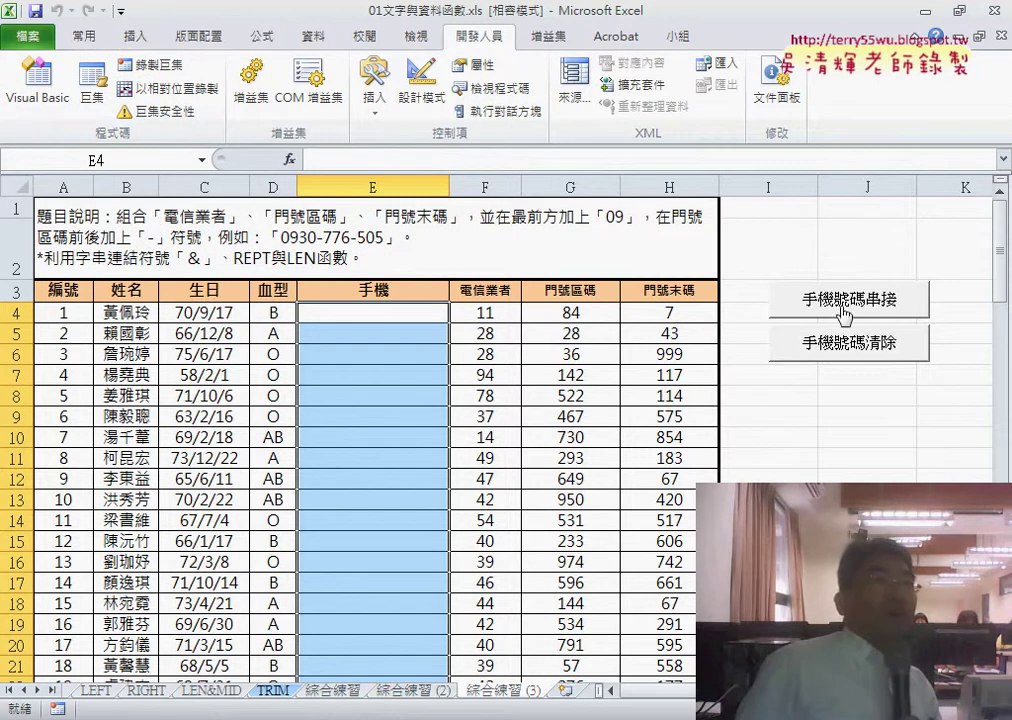
Fill the 手機 column with joined phone numbers, inspect E4's formula, then clear it, twice over.
{"action": "left_click", "coordinate": [850, 395]}
{"action": "left_click", "coordinate": [862, 302]}
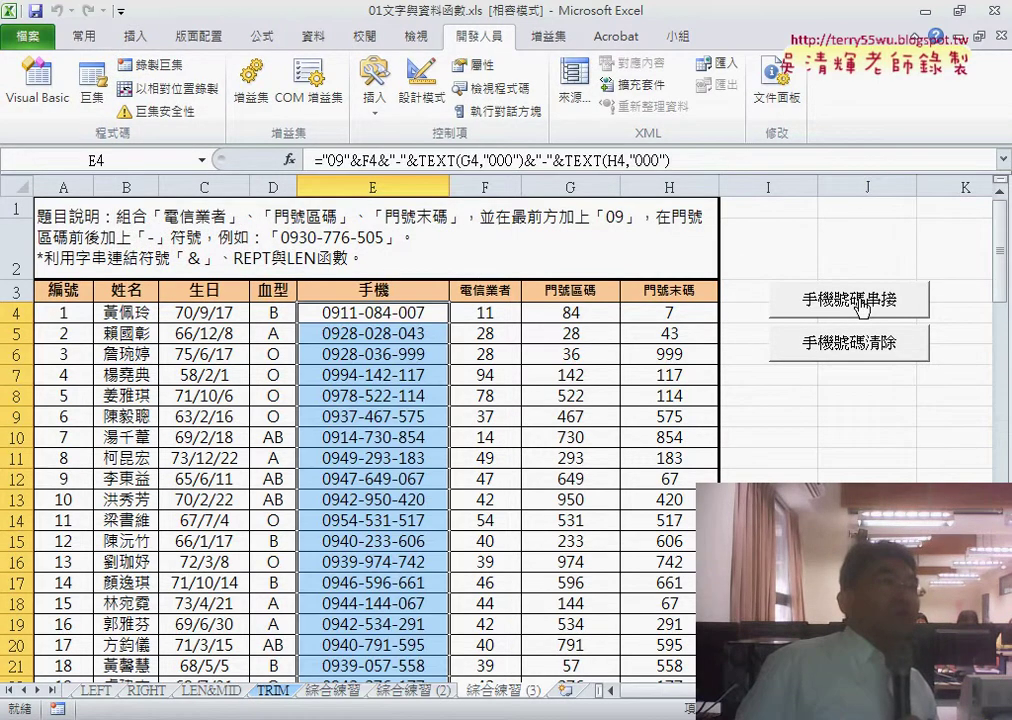
{"action": "left_click", "coordinate": [399, 312]}
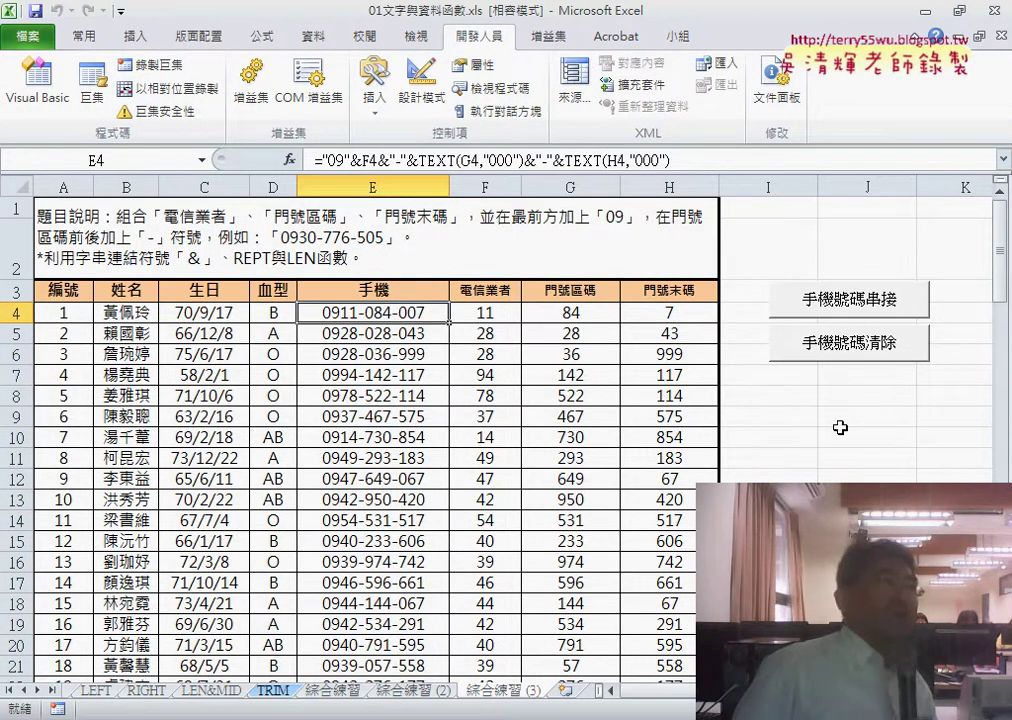
{"action": "left_click", "coordinate": [866, 348]}
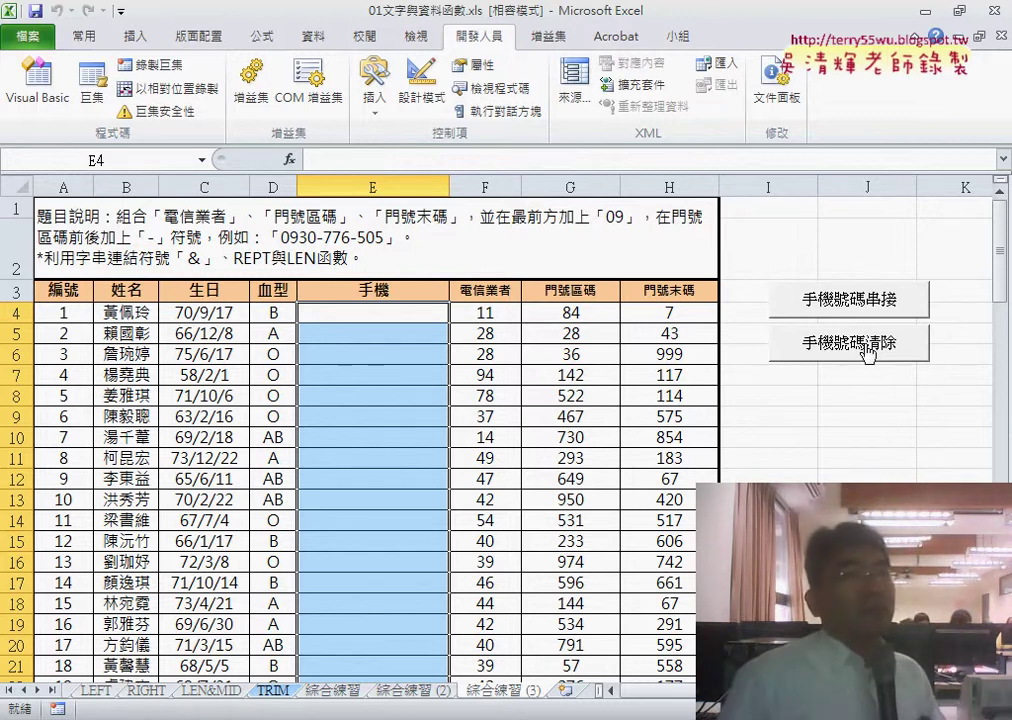
{"action": "left_click", "coordinate": [876, 316]}
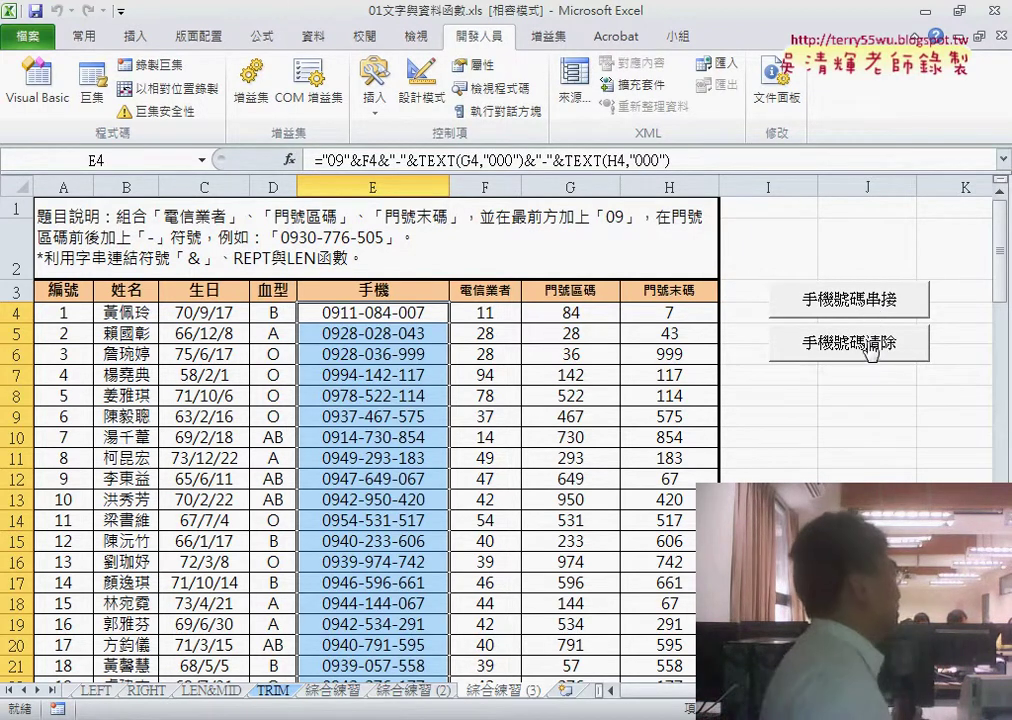
{"action": "left_click", "coordinate": [868, 345]}
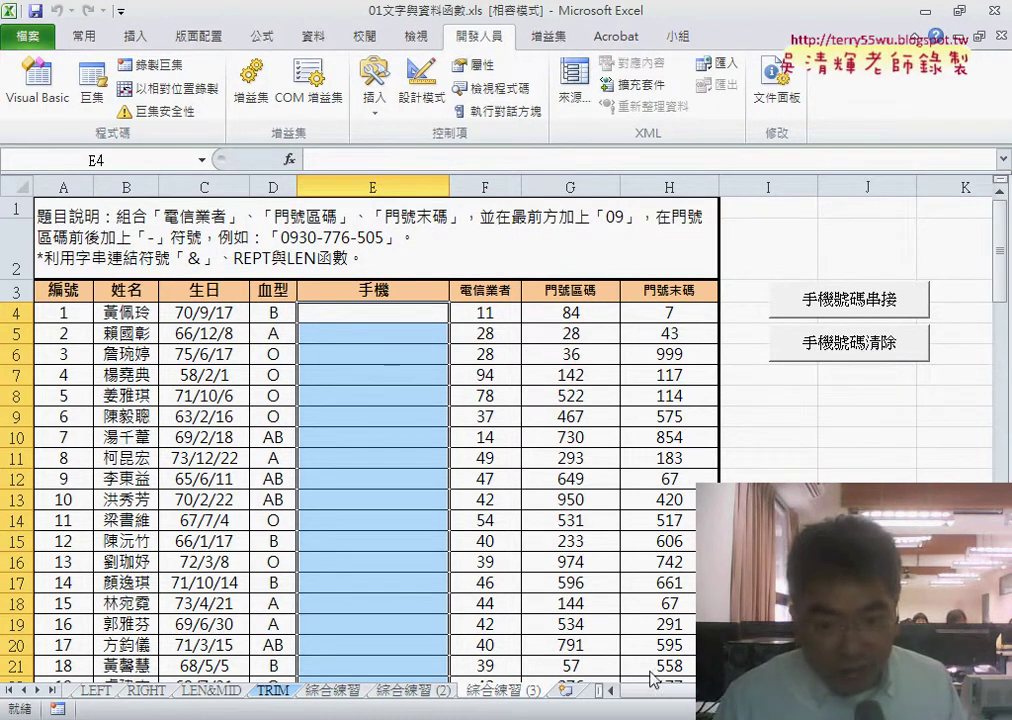
Bring up the PowerPoint lecture deck at slide 20, 如何開啟開發人員標籤.
{"action": "left_click", "coordinate": [415, 714]}
{"action": "scroll", "coordinate": [437, 497], "scroll_direction": "down", "scroll_amount": 2}
{"action": "scroll", "coordinate": [437, 497], "scroll_direction": "down", "scroll_amount": 2}
{"action": "scroll", "coordinate": [437, 497], "scroll_direction": "down", "scroll_amount": 1}
{"action": "scroll", "coordinate": [437, 497], "scroll_direction": "down", "scroll_amount": 1}
{"action": "scroll", "coordinate": [437, 498], "scroll_direction": "up", "scroll_amount": 1}
{"action": "scroll", "coordinate": [437, 498], "scroll_direction": "down", "scroll_amount": 1}
{"action": "scroll", "coordinate": [437, 498], "scroll_direction": "down", "scroll_amount": 1}
{"action": "scroll", "coordinate": [437, 498], "scroll_direction": "up", "scroll_amount": 2}
{"action": "scroll", "coordinate": [437, 498], "scroll_direction": "down", "scroll_amount": 1}
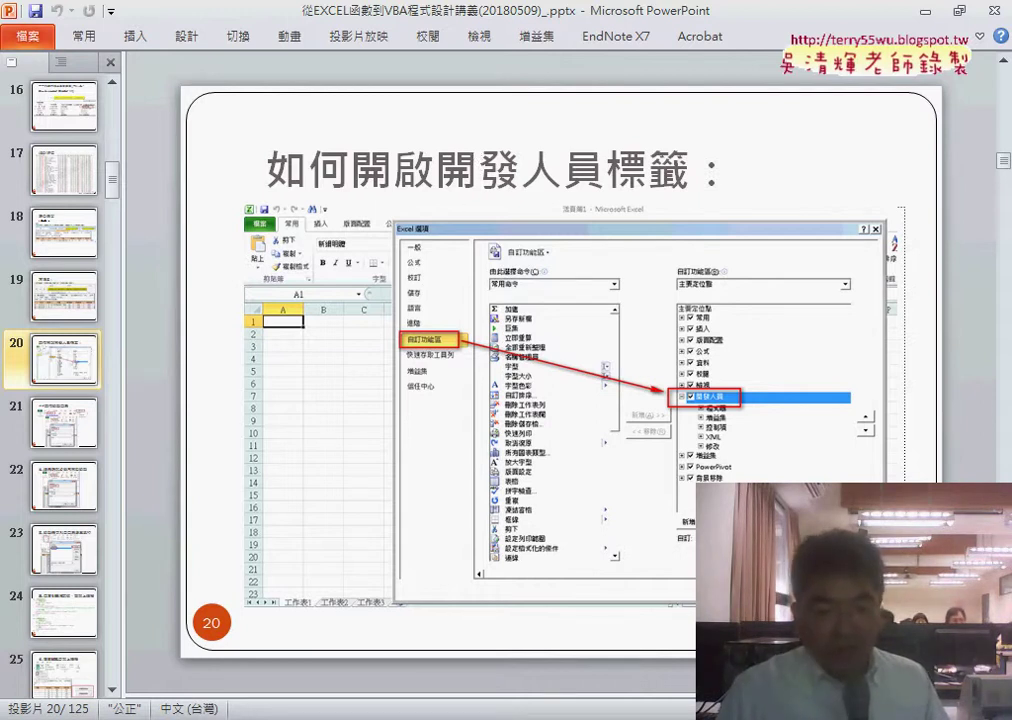
Check the open Excel windows, then return to the slides and scroll on toward slide 21.
{"action": "left_click", "coordinate": [443, 718]}
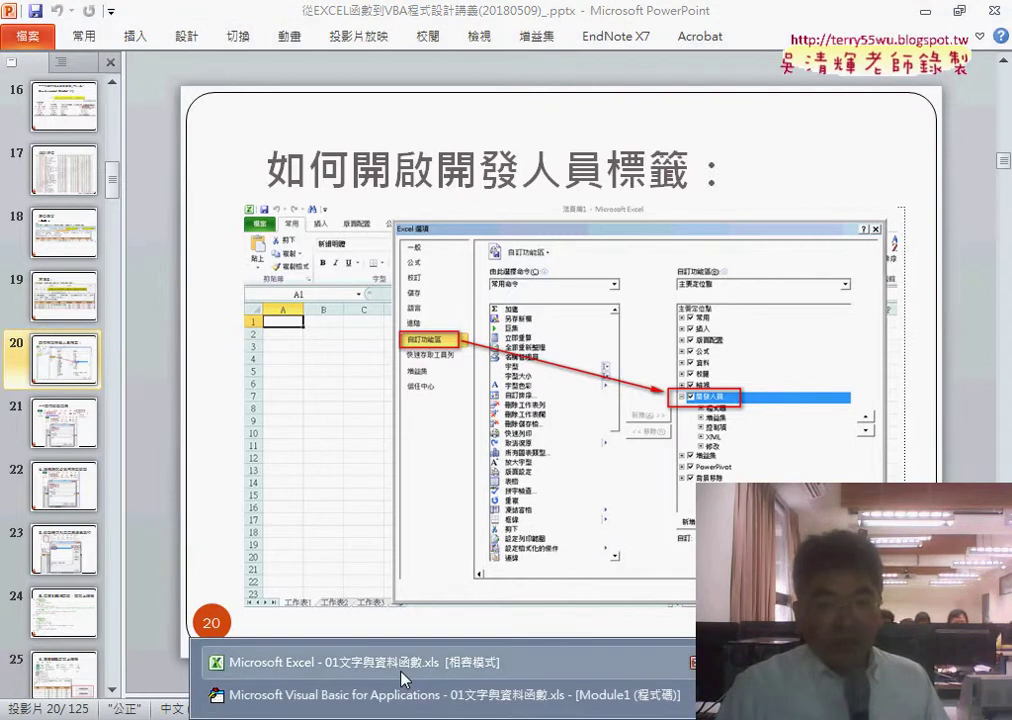
{"action": "left_click", "coordinate": [398, 492]}
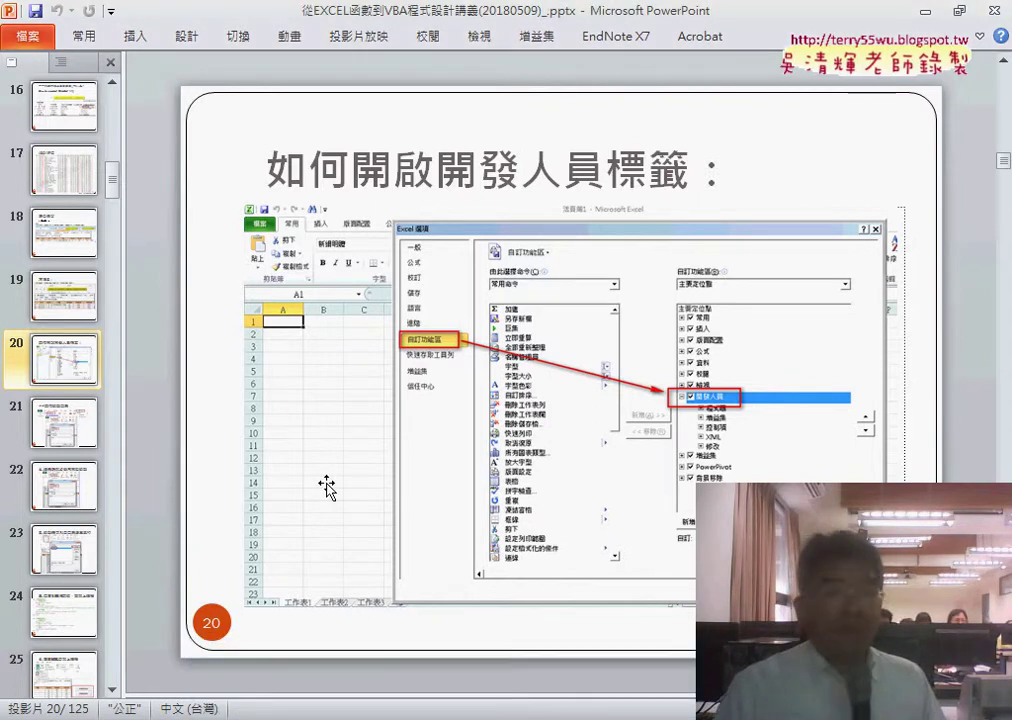
{"action": "scroll", "coordinate": [328, 486], "scroll_direction": "down", "scroll_amount": 1}
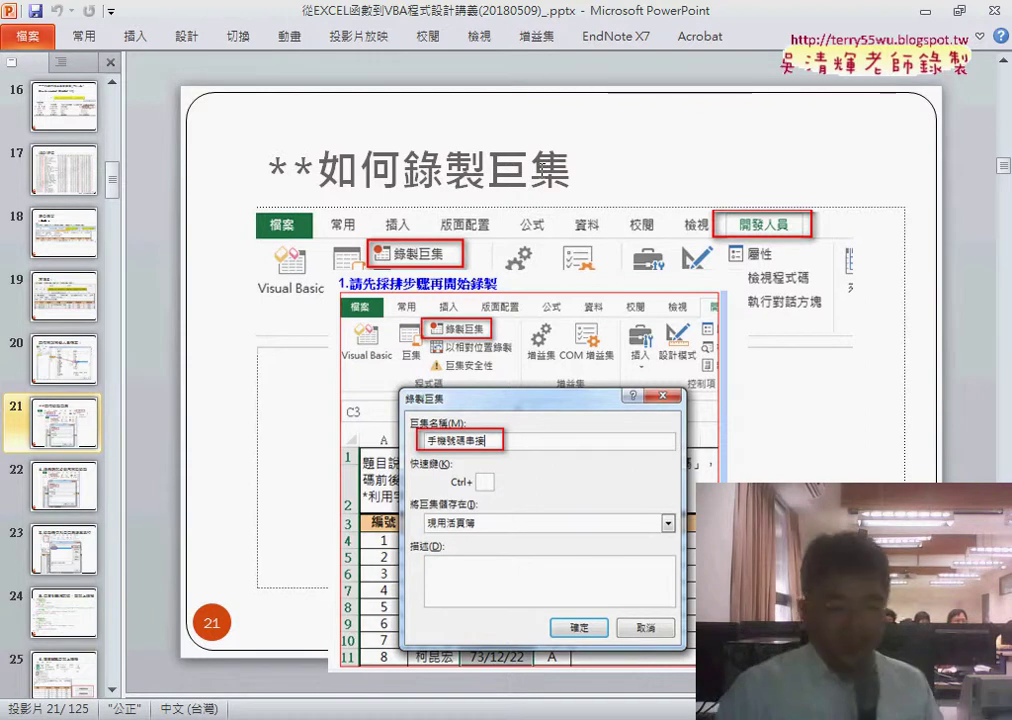